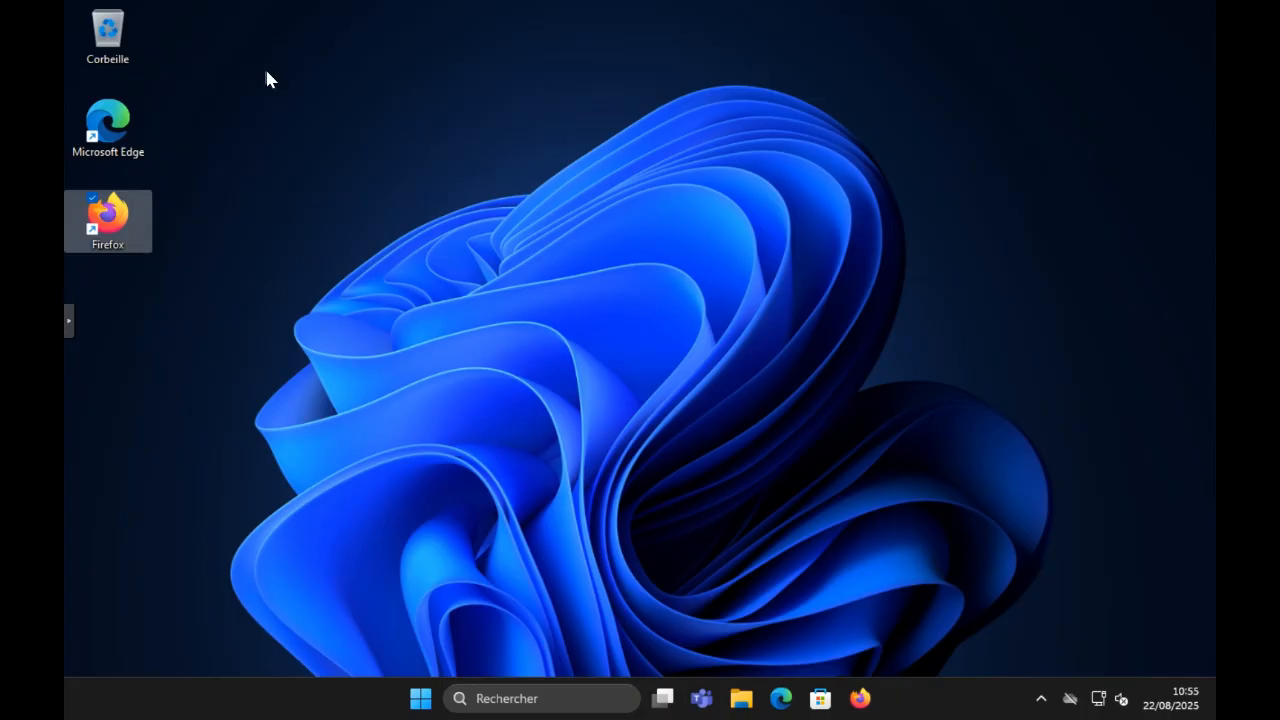
# Step: Open Firefox and go to its extensions management page
pyautogui.doubleClick(126, 230)
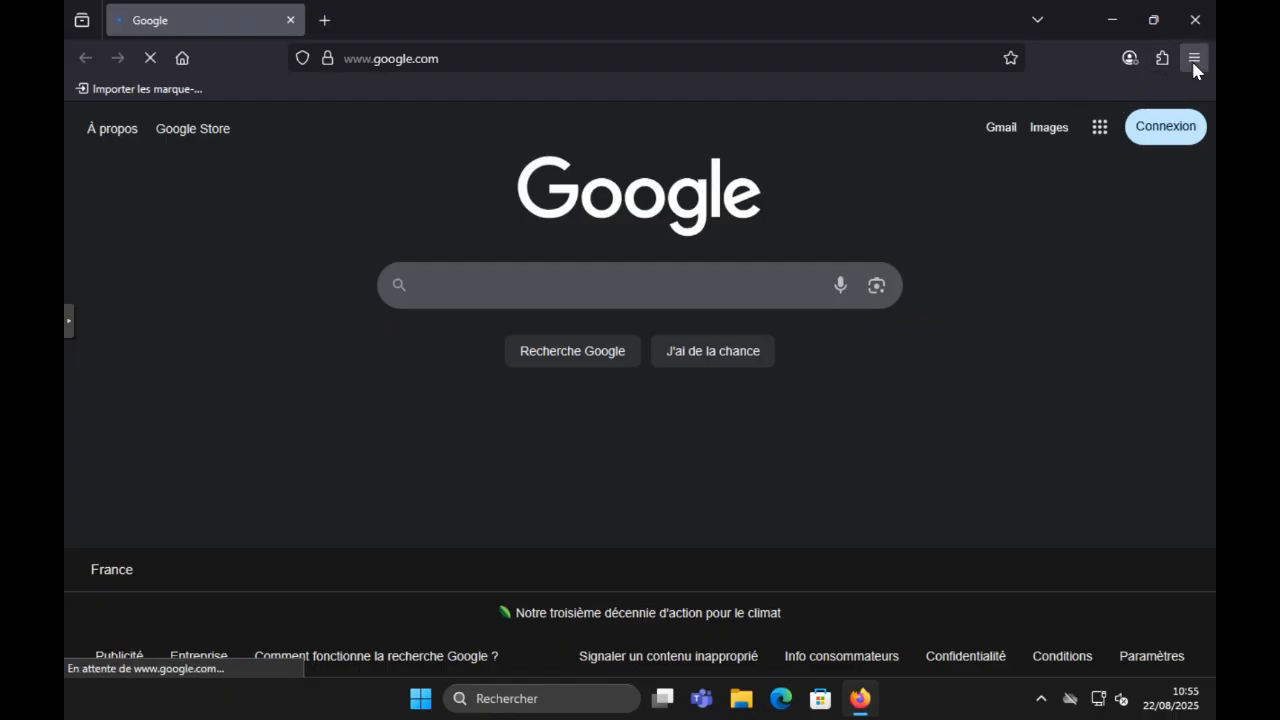
pyautogui.click(1194, 64)
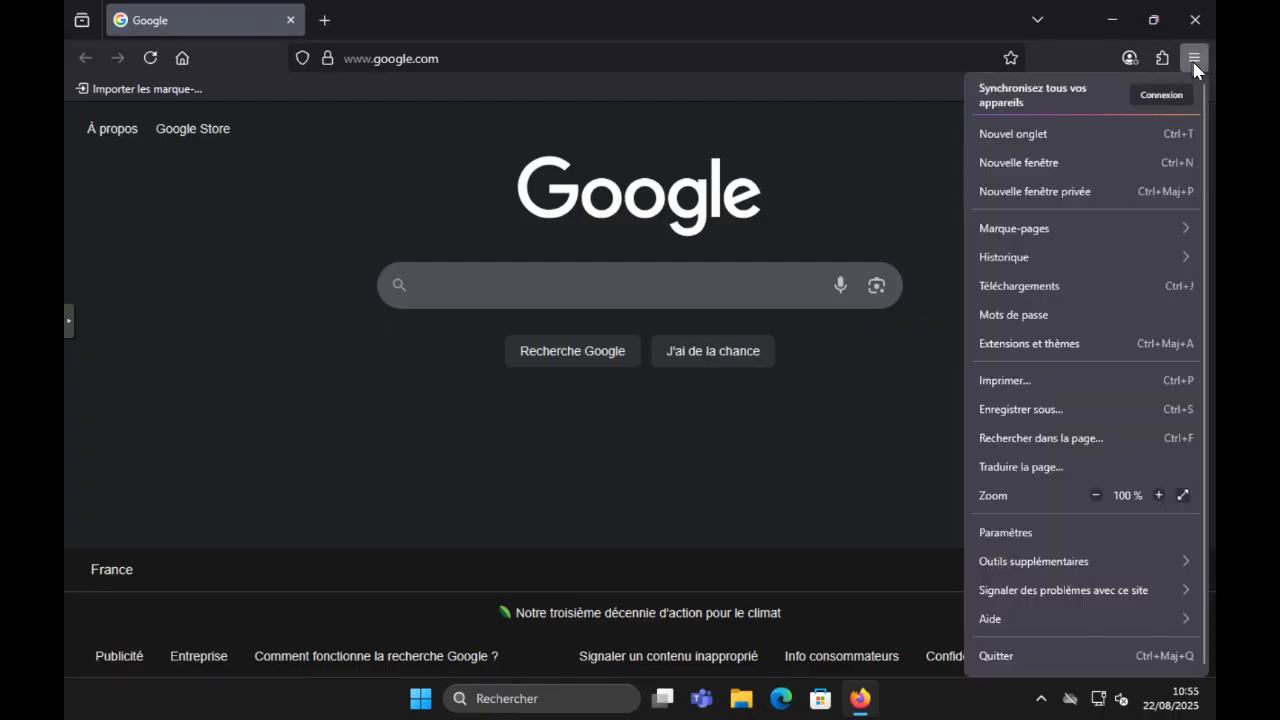
pyautogui.click(1102, 534)
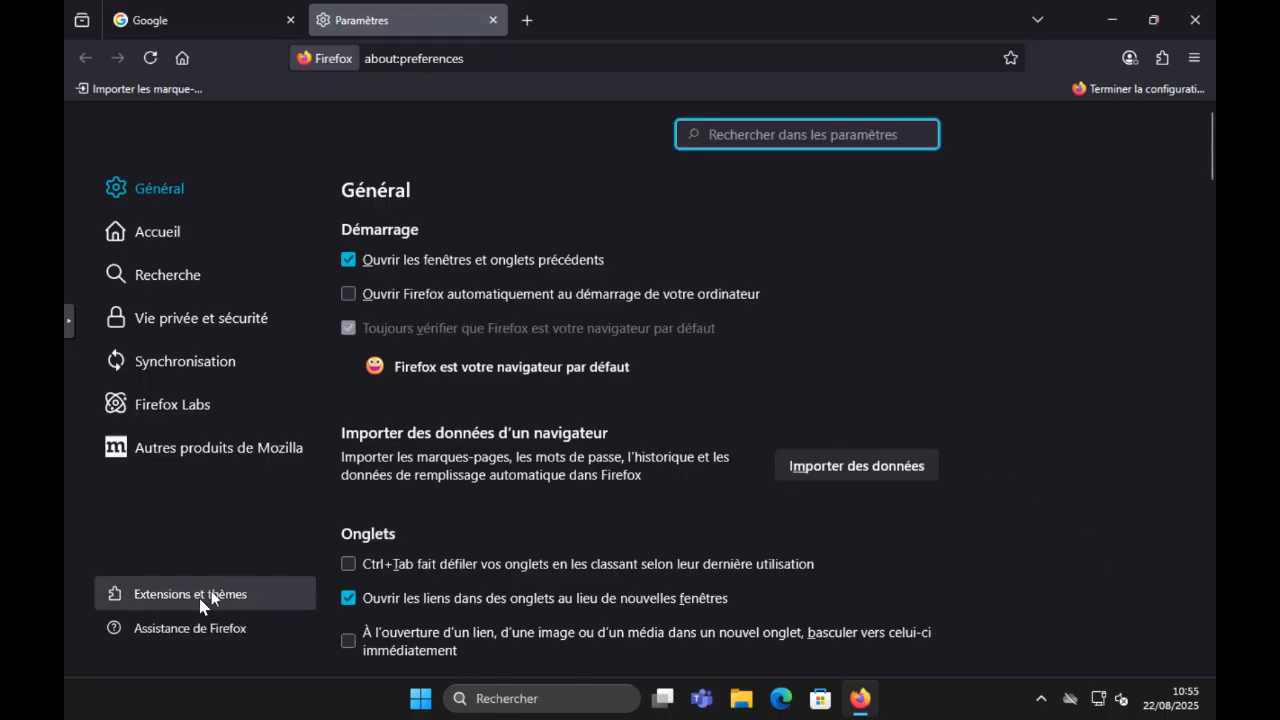
pyautogui.click(236, 600)
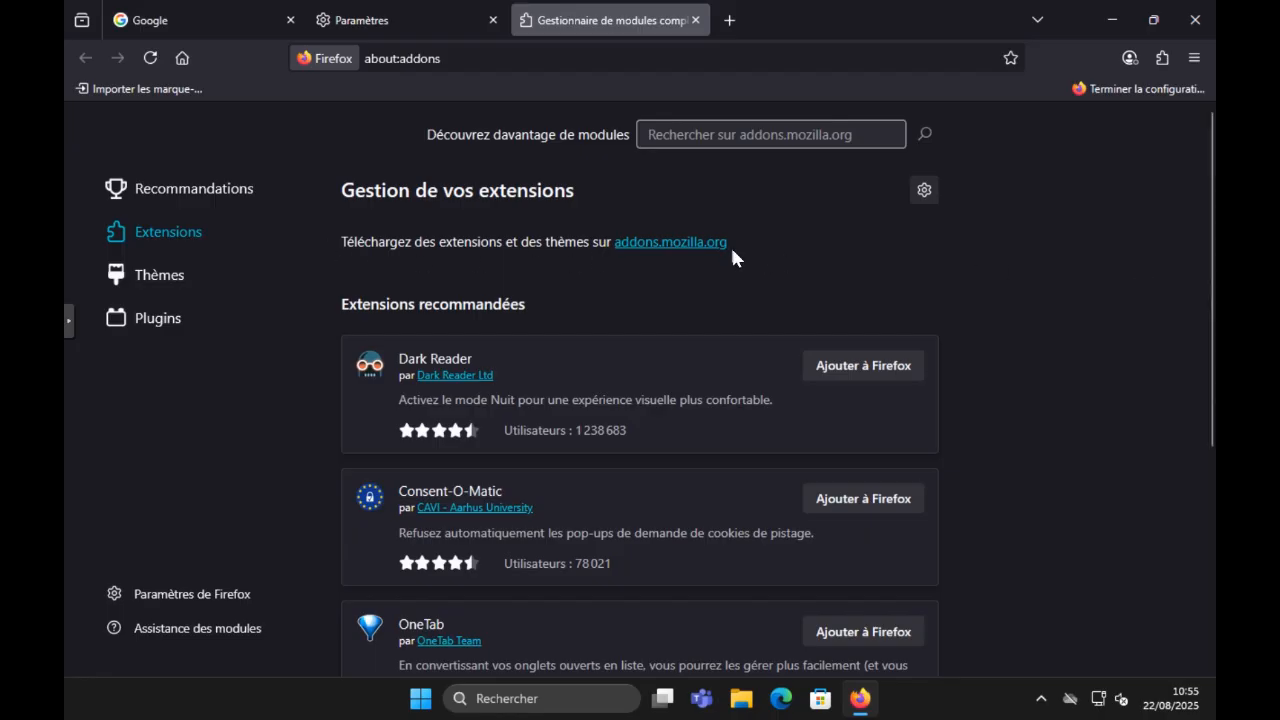
pyautogui.click(1166, 60)
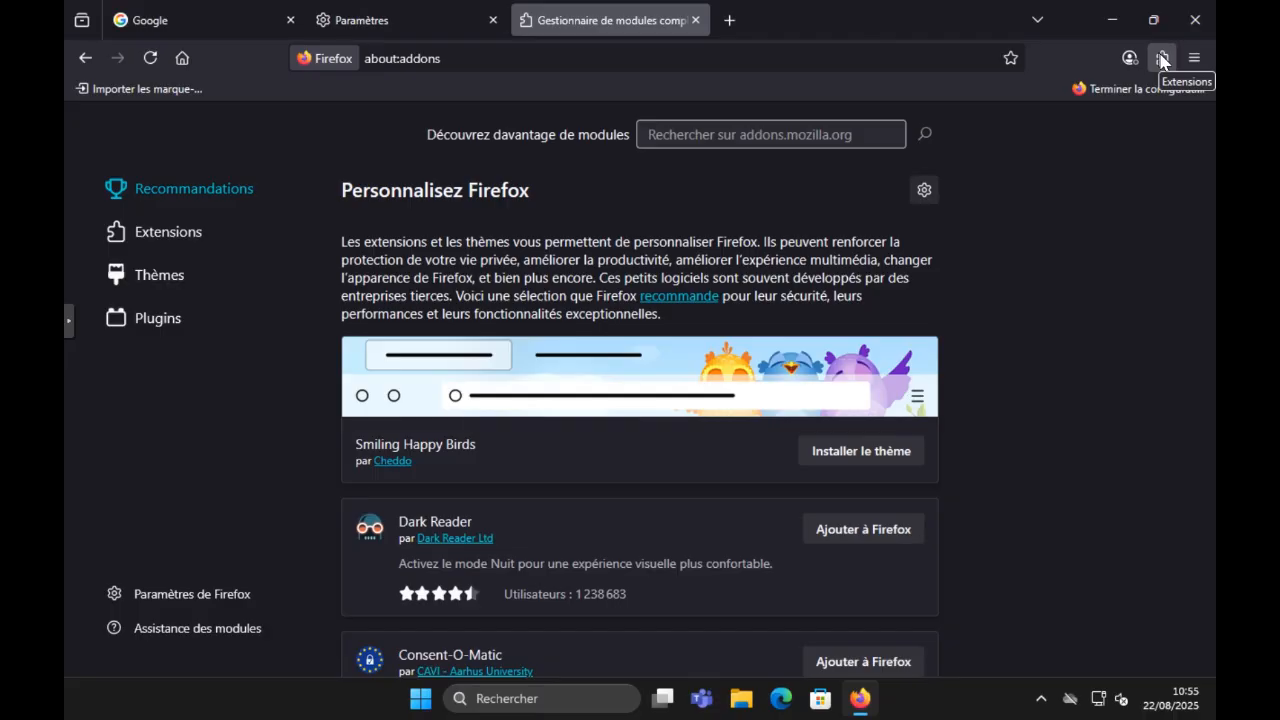
pyautogui.click(199, 231)
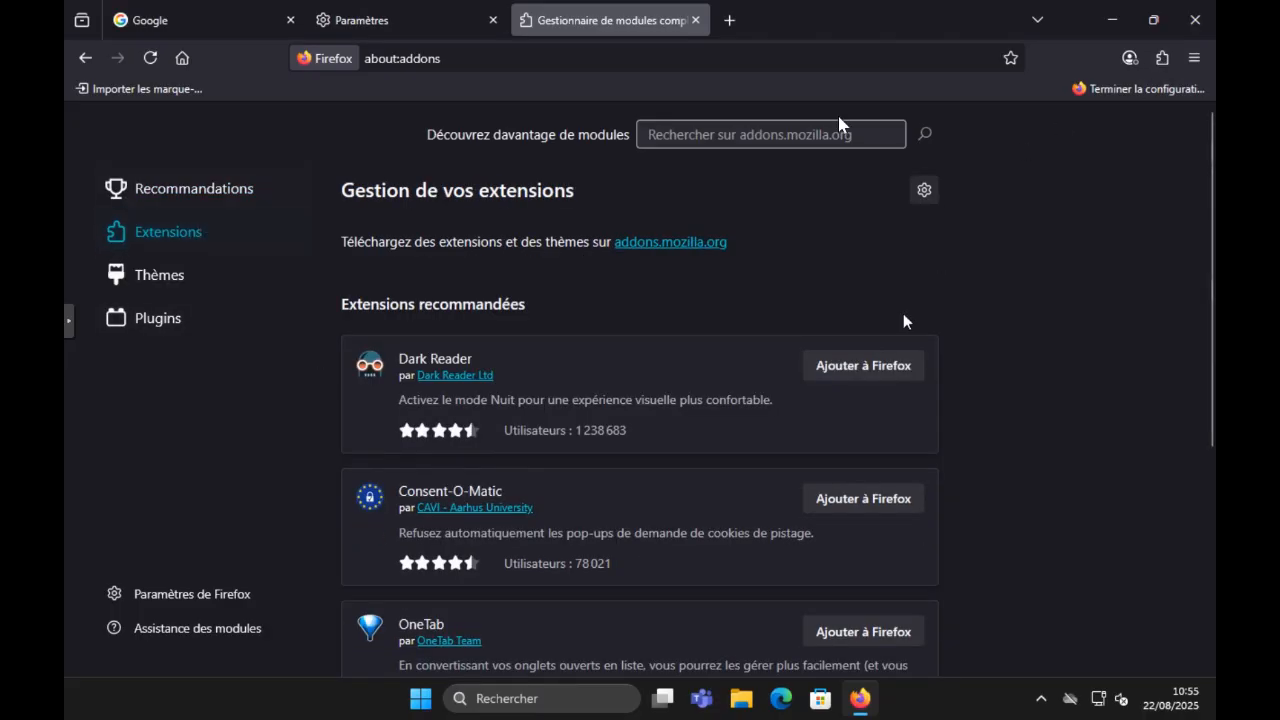
# Step: Search the Firefox add-ons catalogue for "ublock"
pyautogui.click(729, 136)
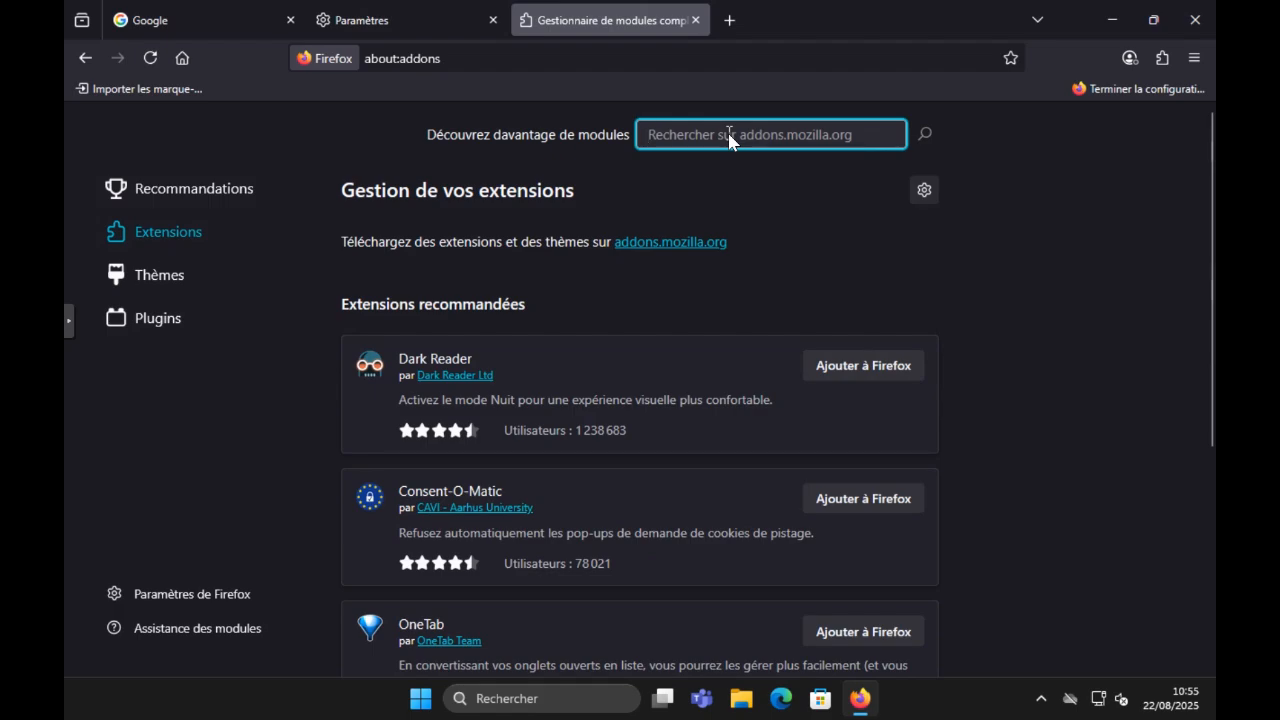
pyautogui.write('ublock')
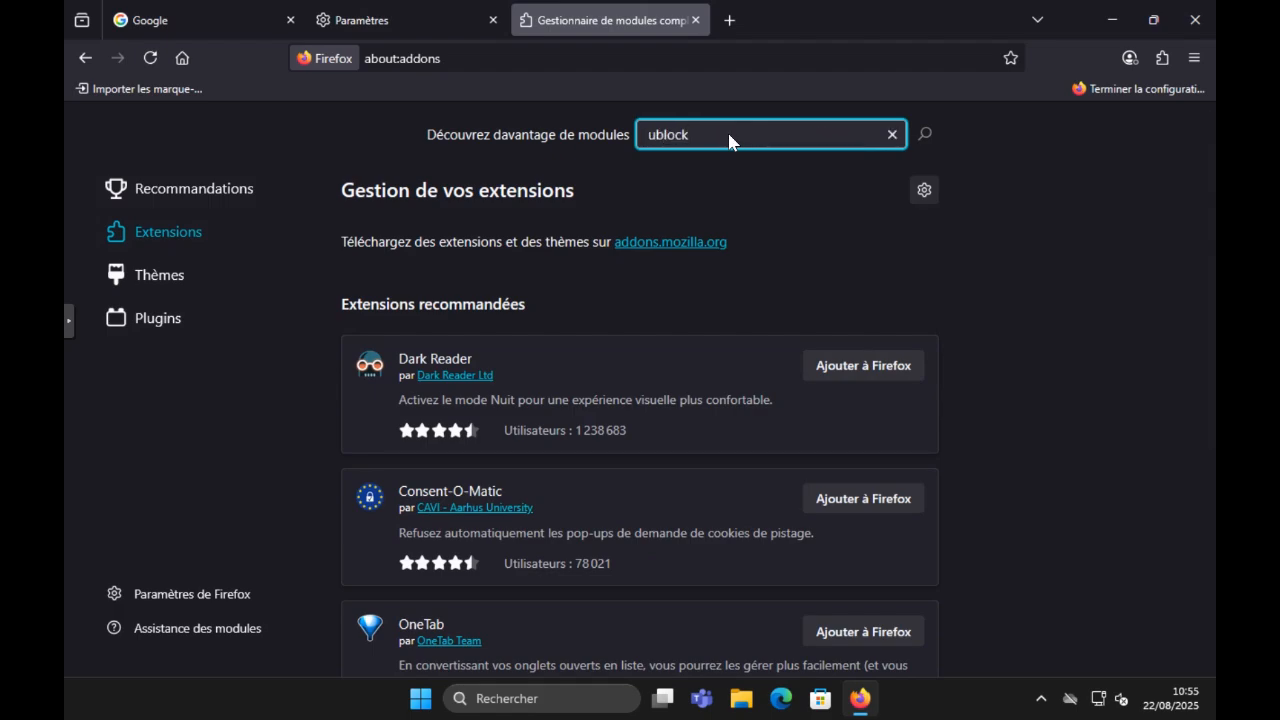
pyautogui.press('Return')
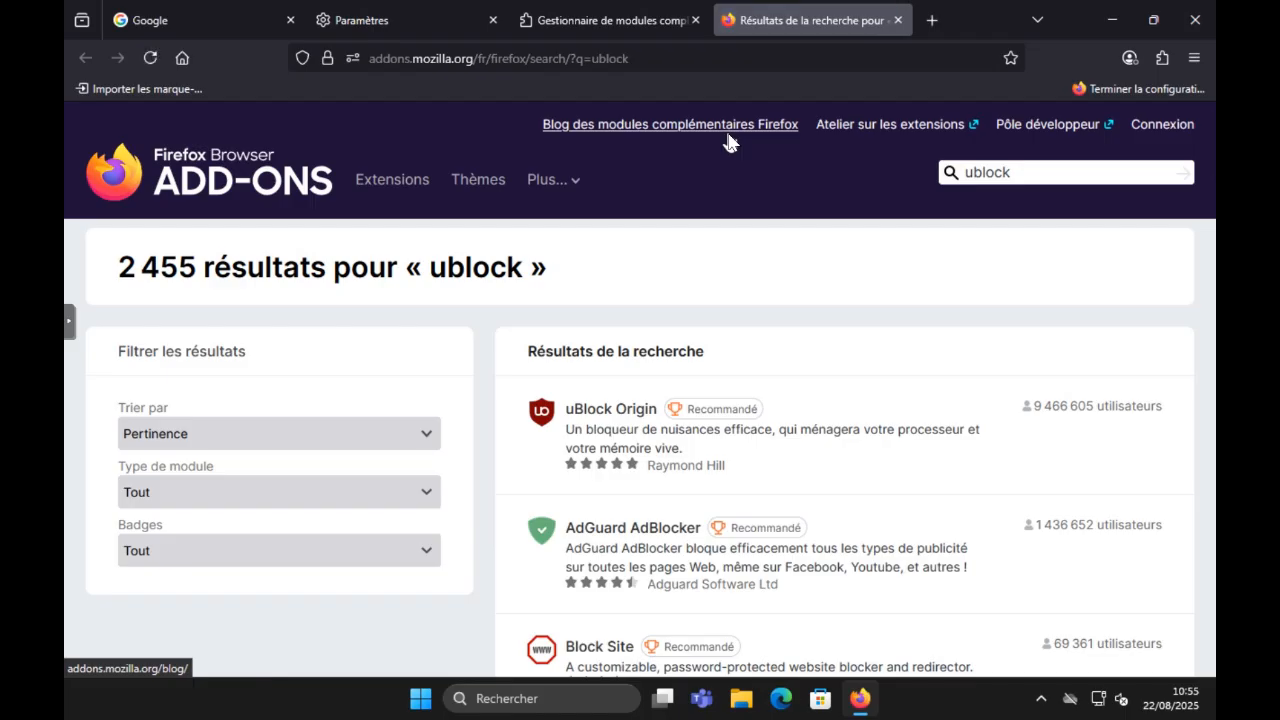
# Step: Open malekal.com/windows-11-10/ in a new tab and look through the article list for an advertisement
pyautogui.hotkey('ctrl', 't')
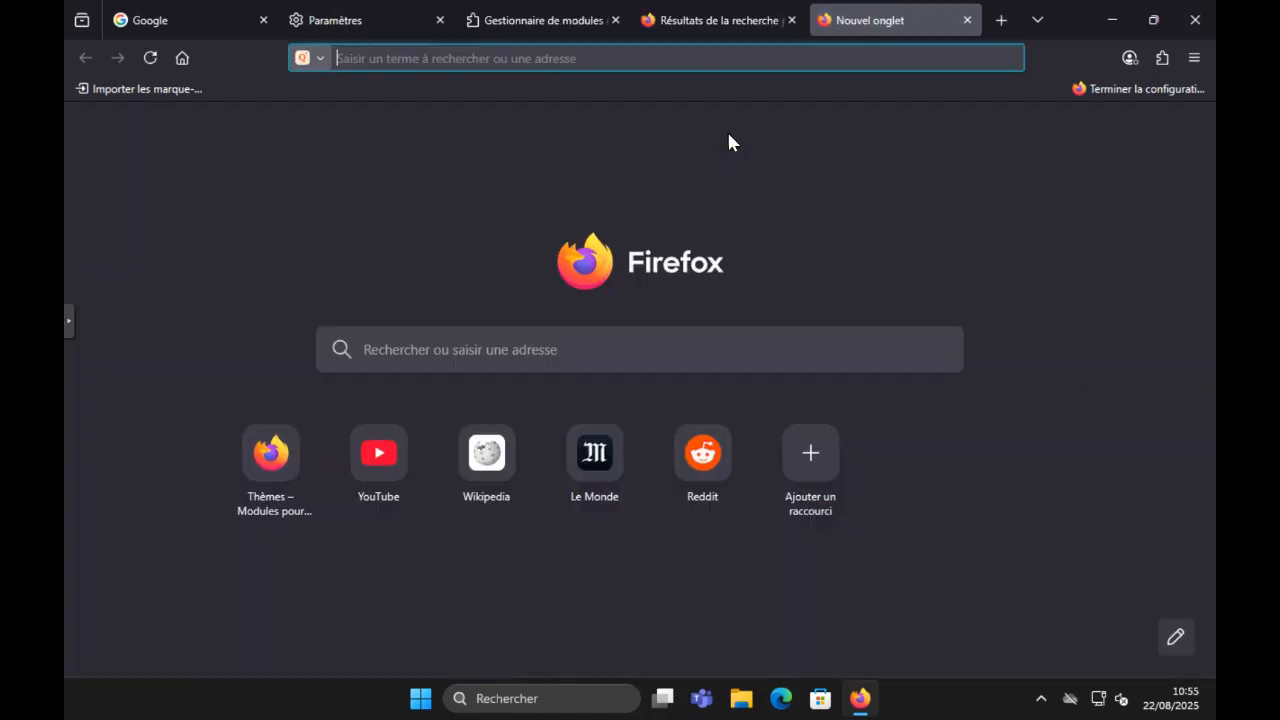
pyautogui.write('malekal')
pyautogui.press('Down')
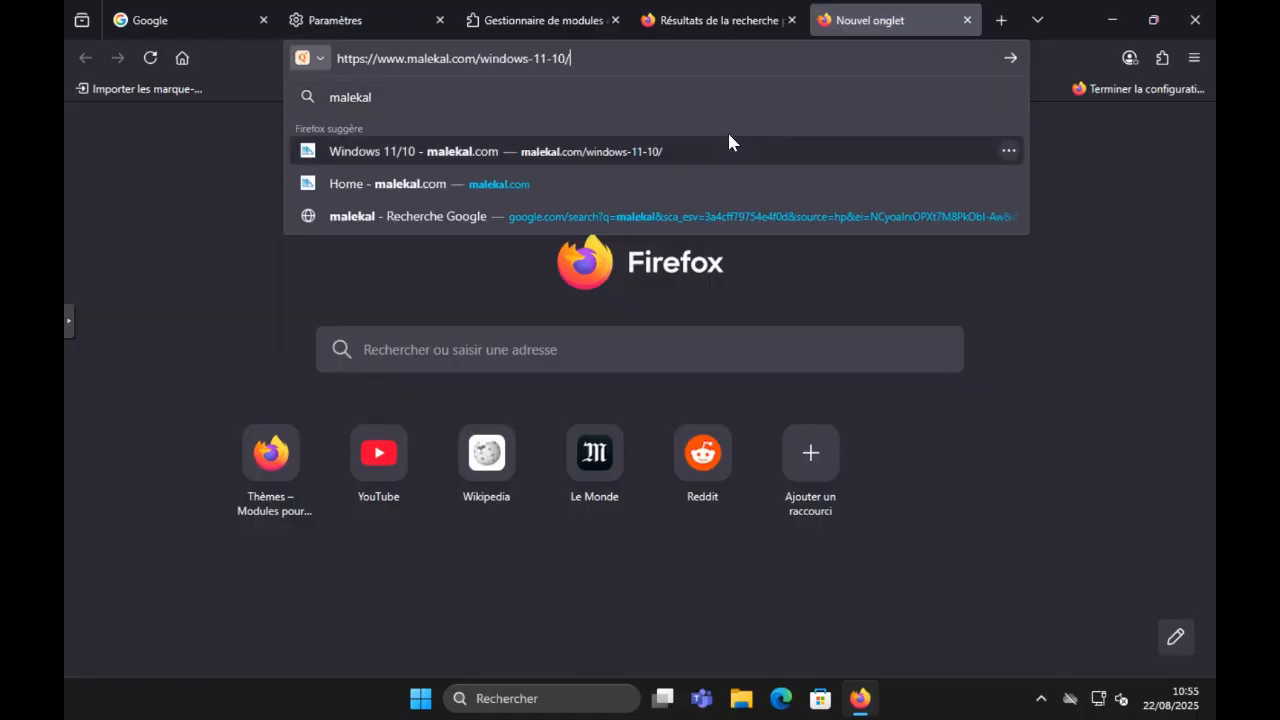
pyautogui.press('Return')
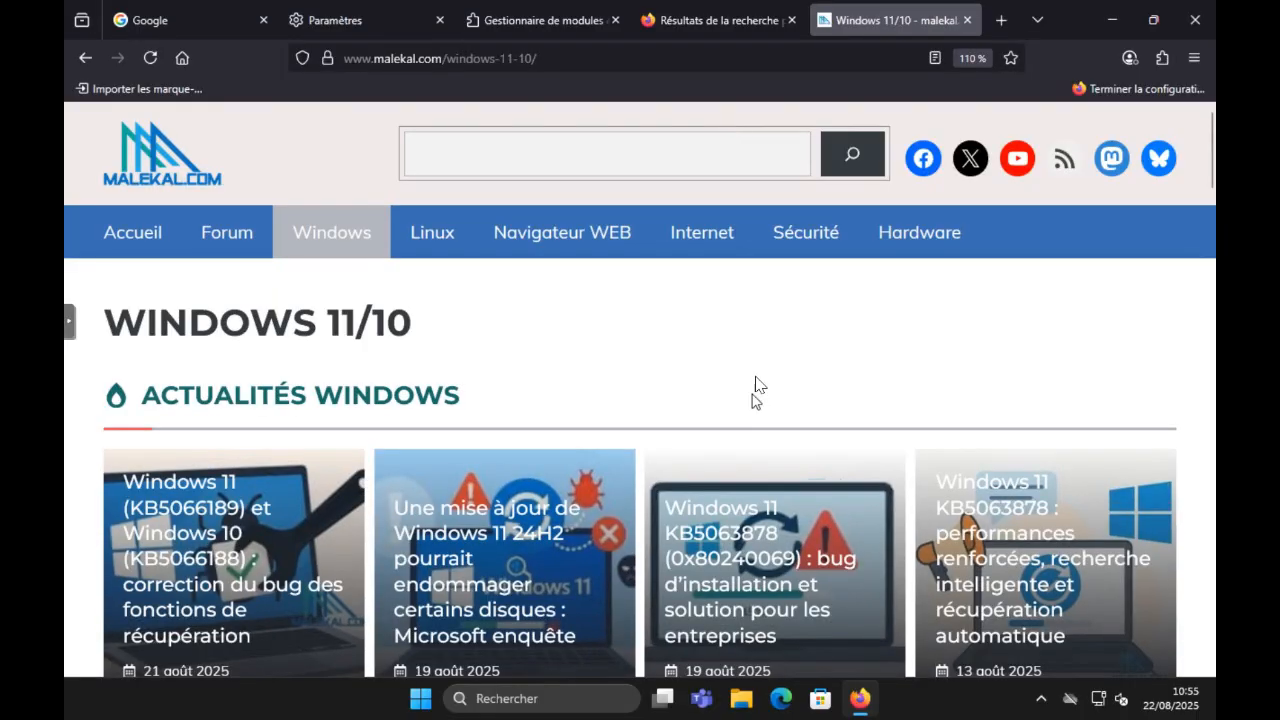
pyautogui.scroll(-10, 752, 394)
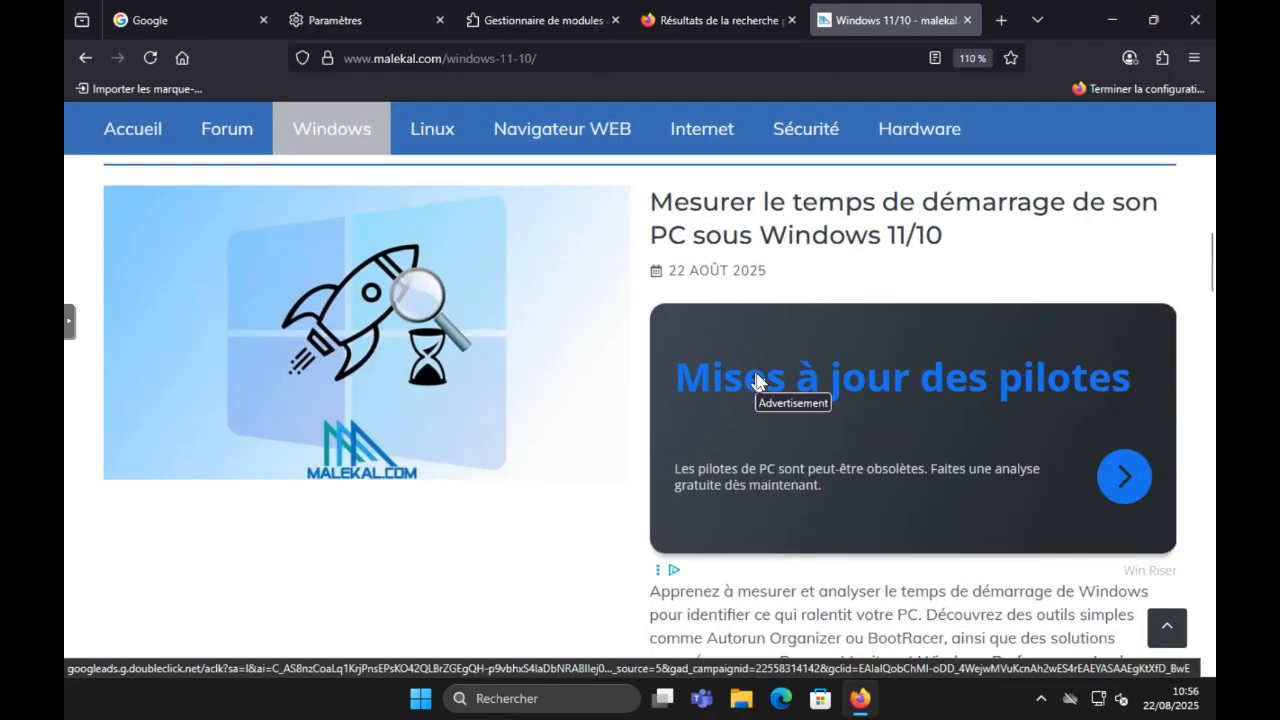
pyautogui.scroll(-1, 933, 403)
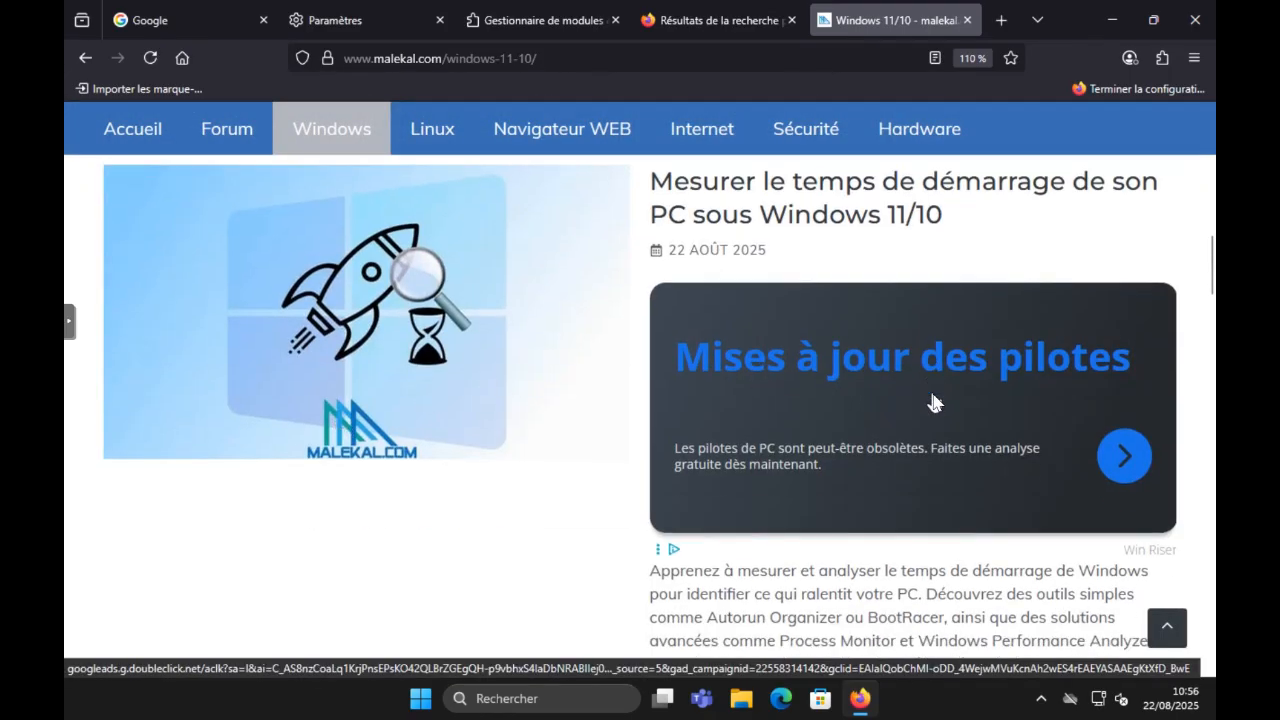
pyautogui.scroll(-1, 933, 403)
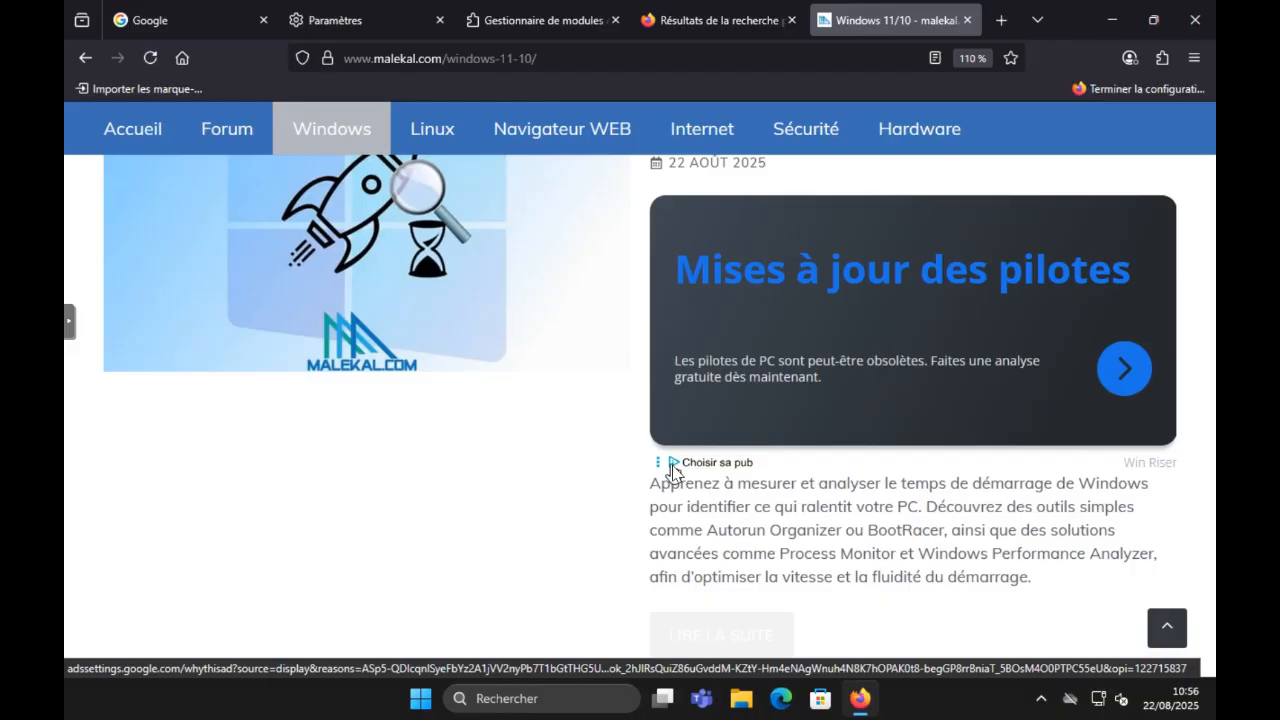
# Step: Visit the site behind the "Mises à jour des pilotes" advertisement, then return to the malekal.com article list
pyautogui.click(826, 304)
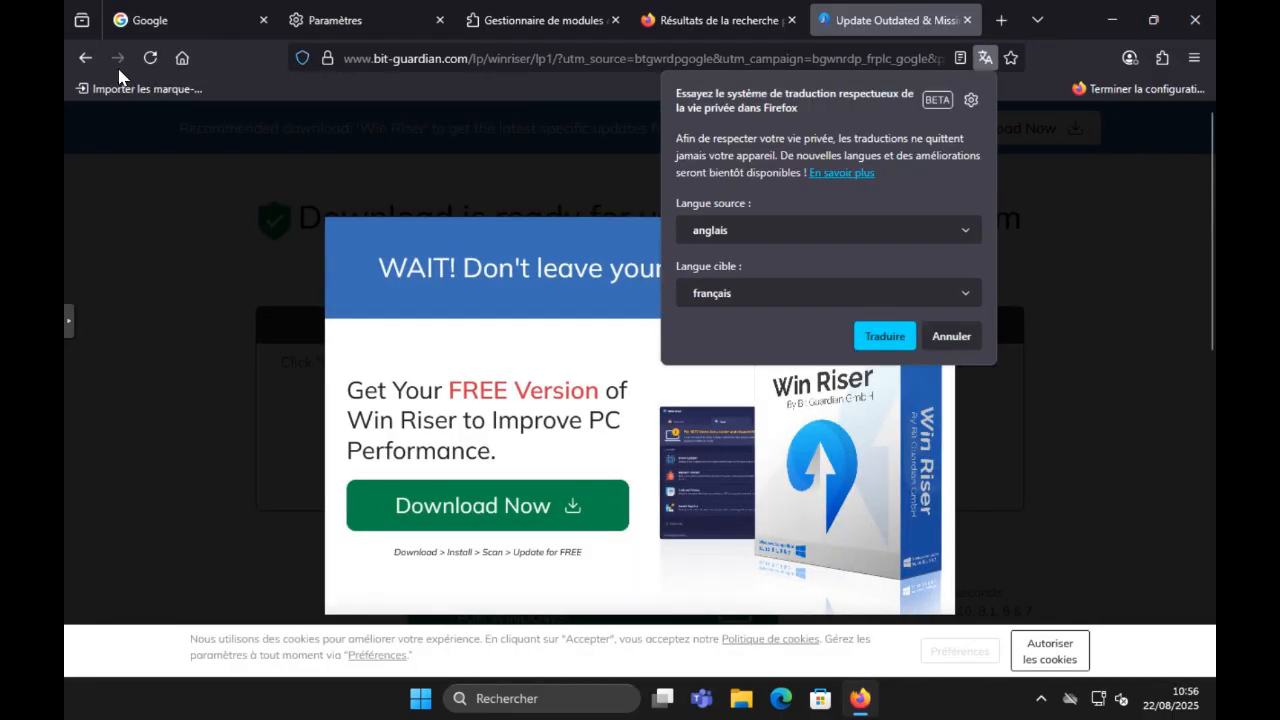
pyautogui.click(73, 60)
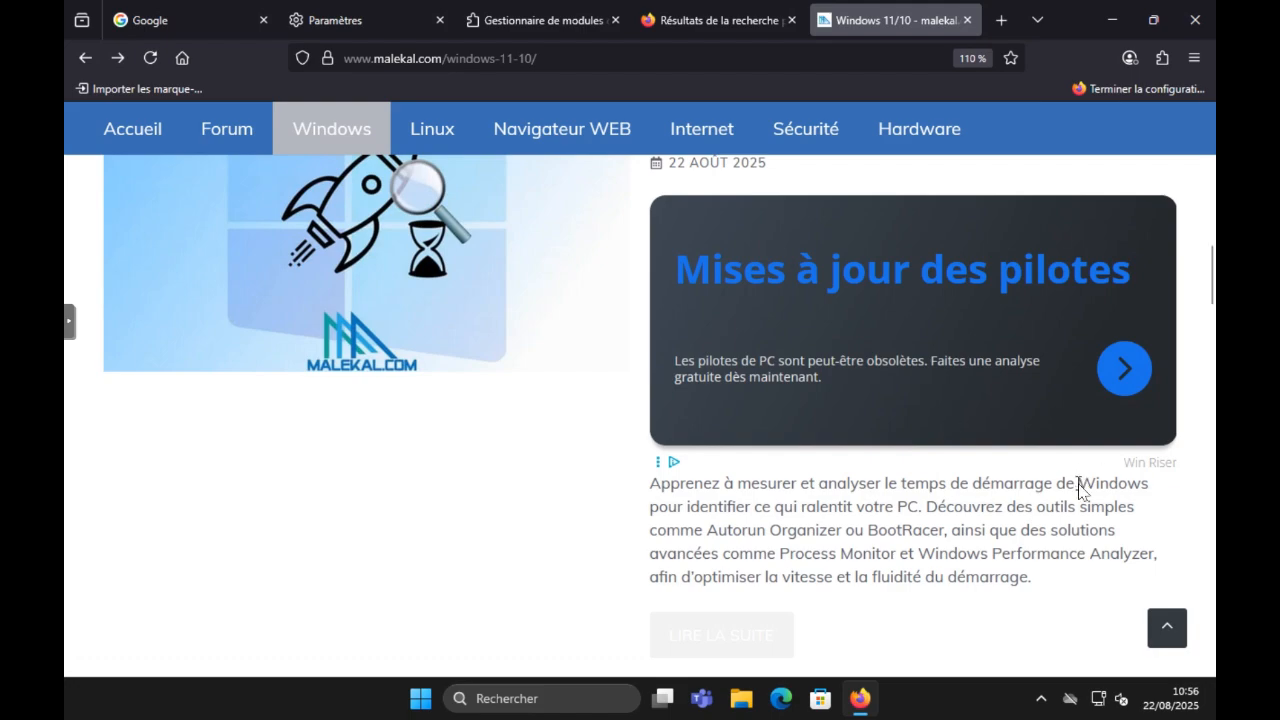
pyautogui.scroll(-3, 786, 490)
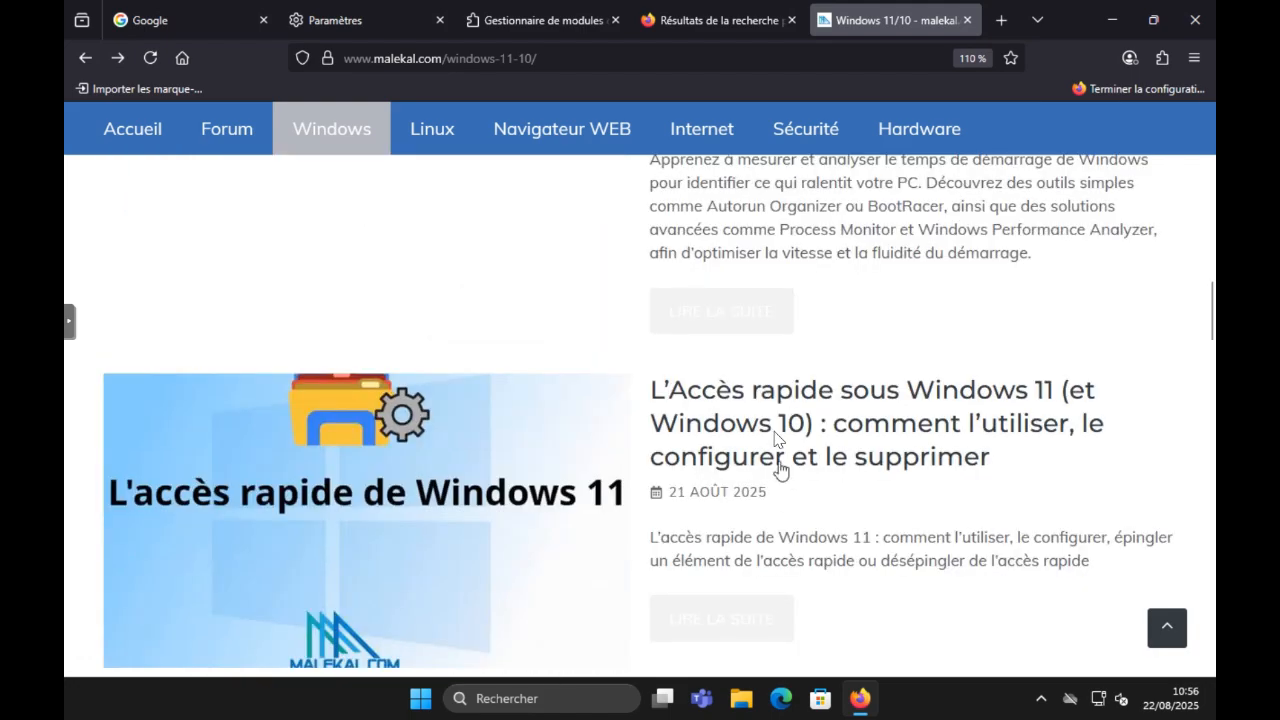
pyautogui.scroll(3, 772, 349)
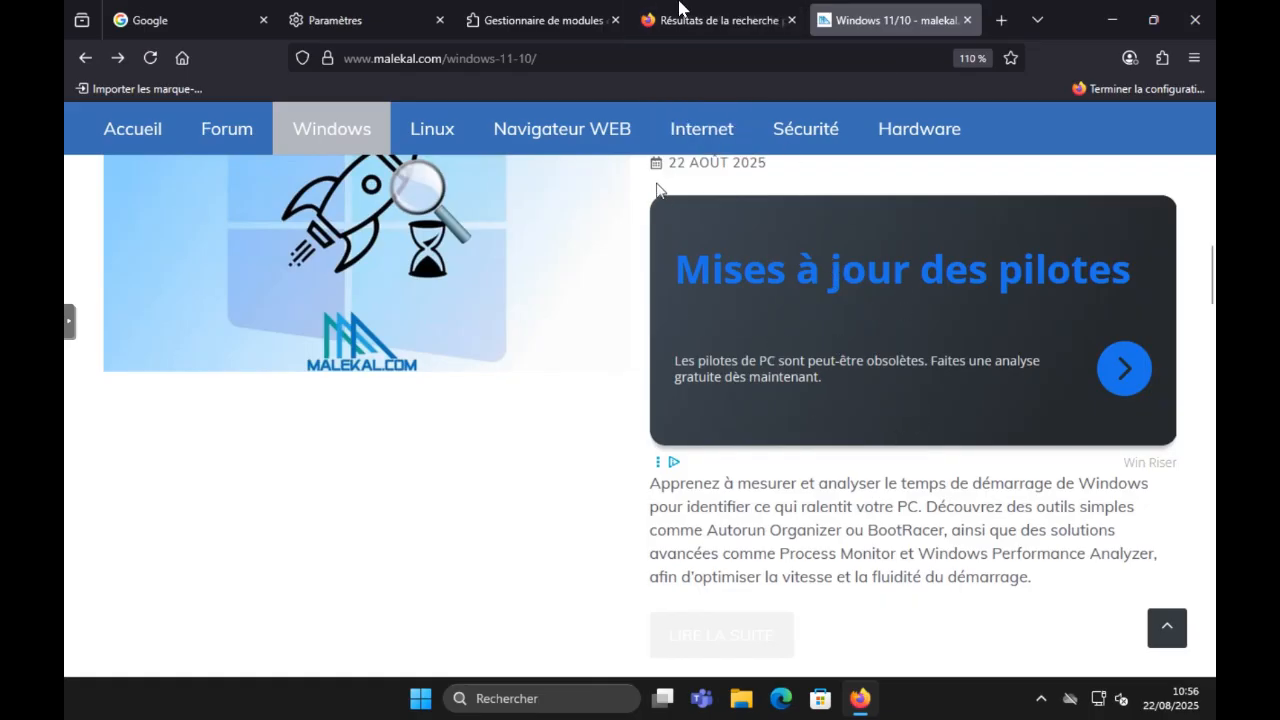
# Step: Run the "ublock" add-on search again from the extensions manager and open the uBlock Origin page
pyautogui.click(733, 8)
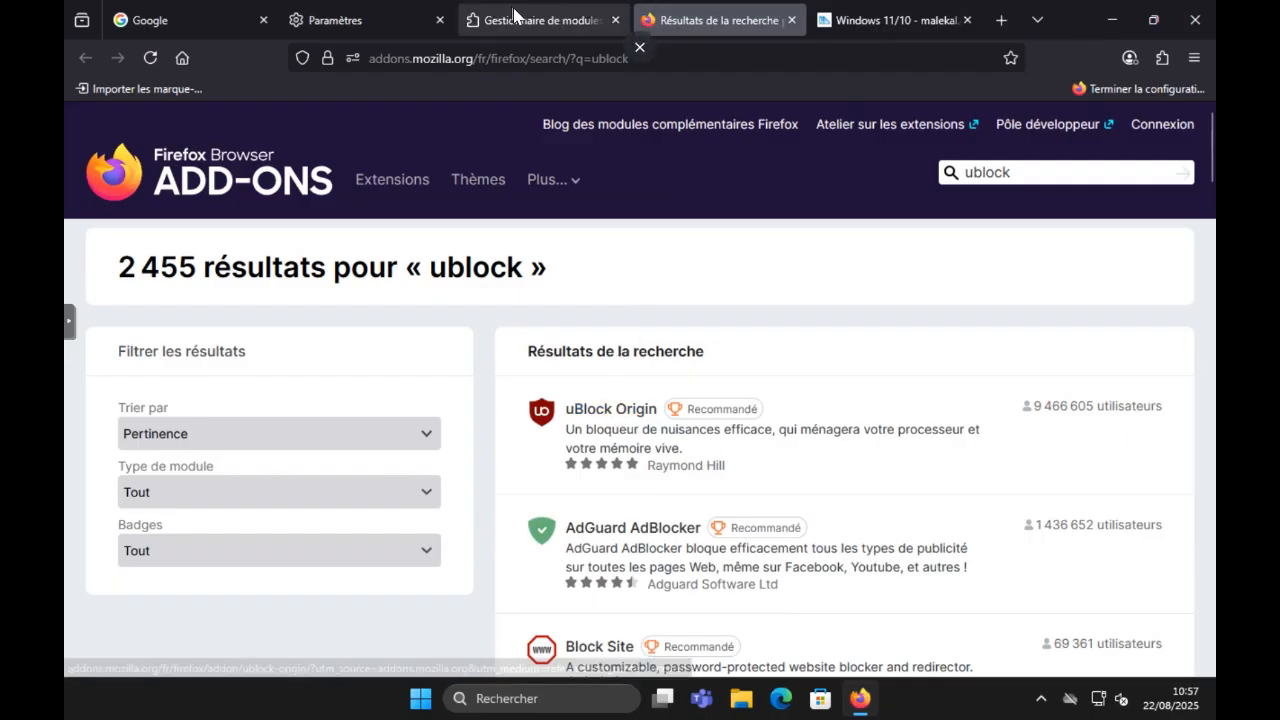
pyautogui.click(555, 20)
pyautogui.click(703, 134)
pyautogui.press('Return')
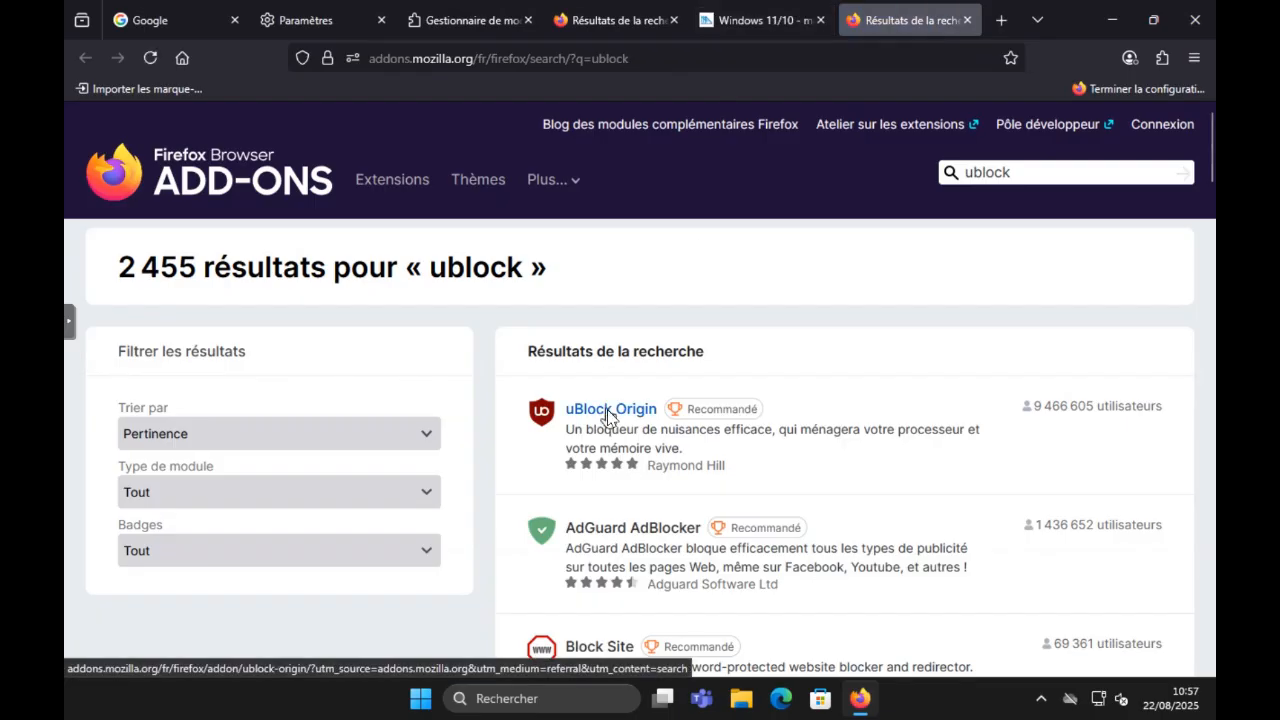
pyautogui.click(613, 410)
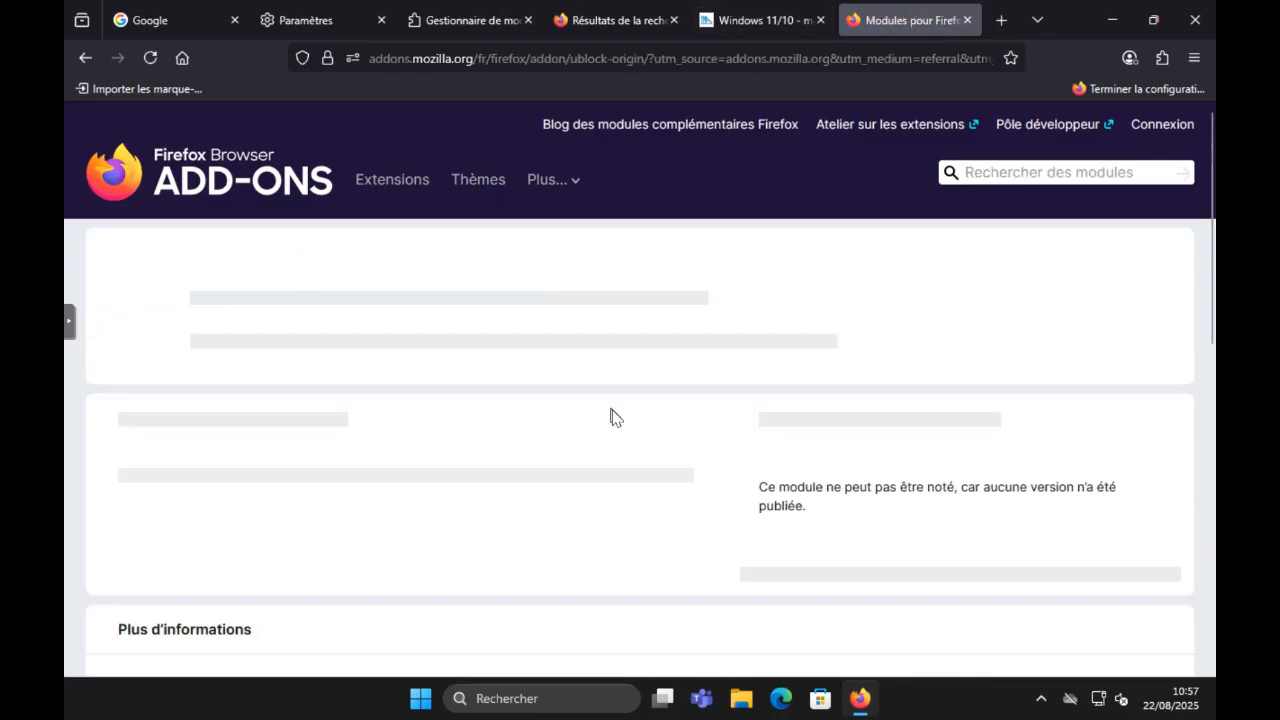
# Step: Install uBlock Origin in Firefox, allowing it to run in private browsing windows
pyautogui.click(1054, 289)
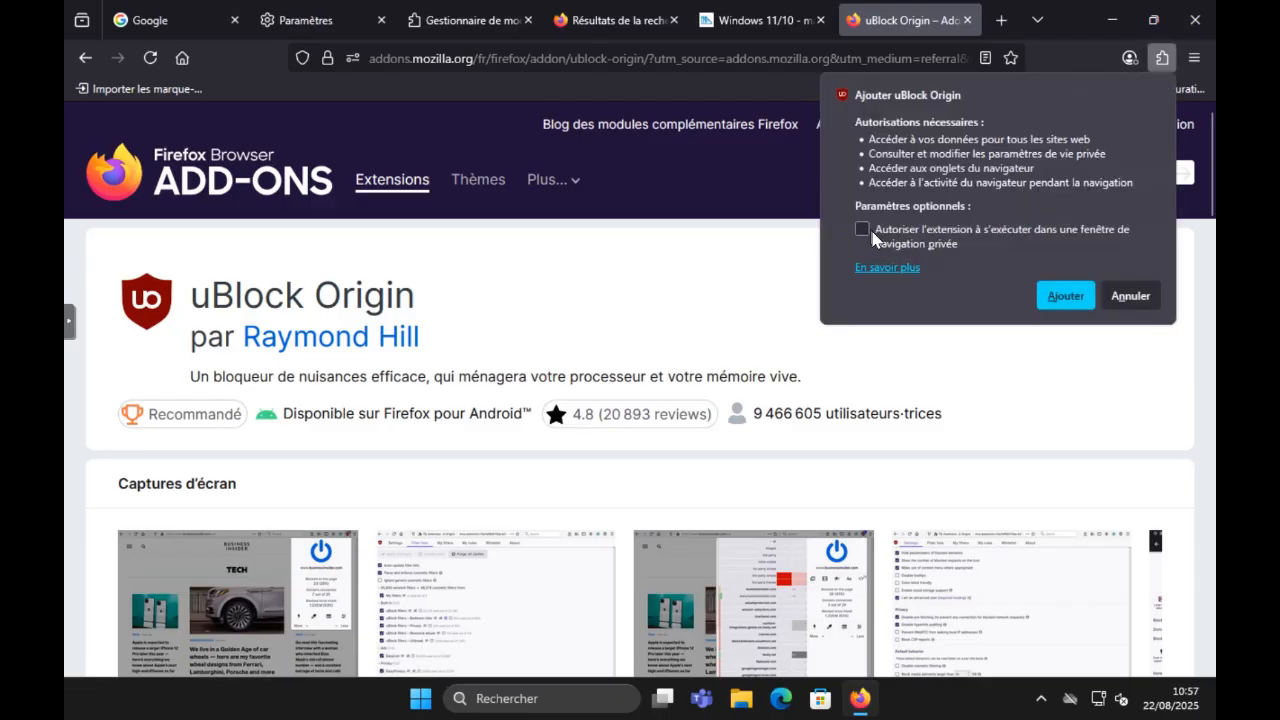
pyautogui.click(863, 230)
pyautogui.click(1058, 298)
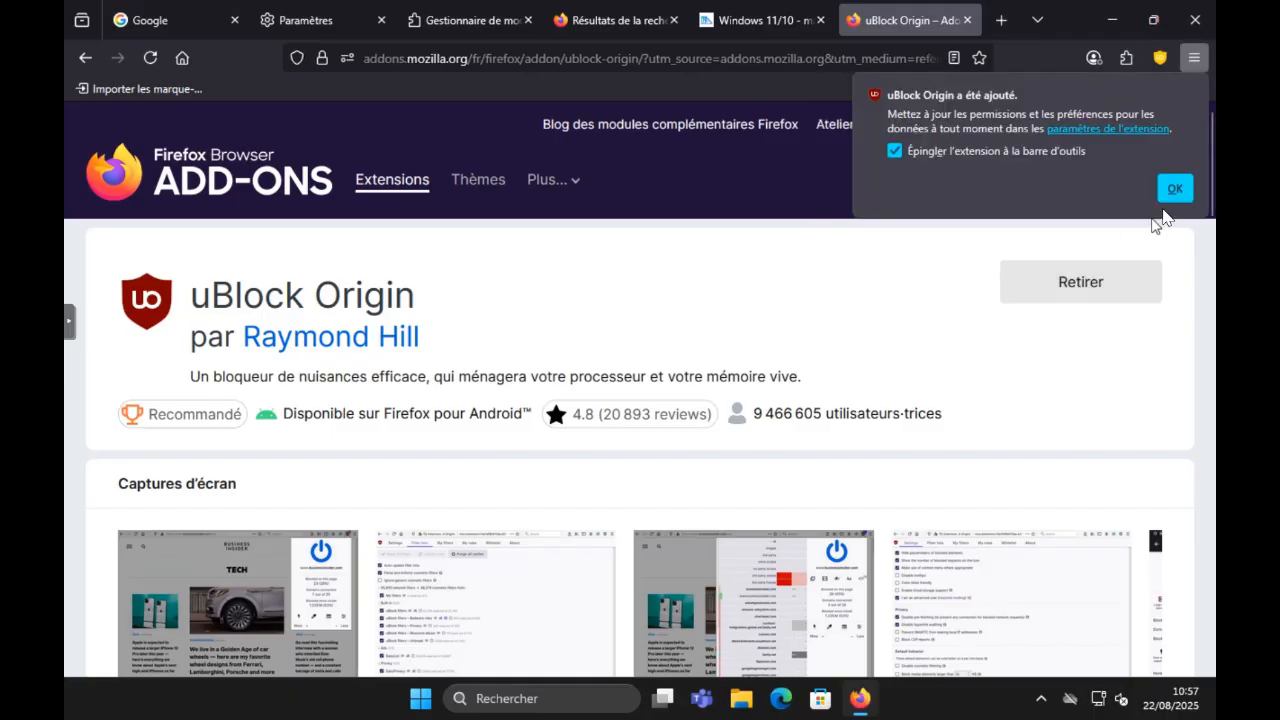
pyautogui.click(1172, 189)
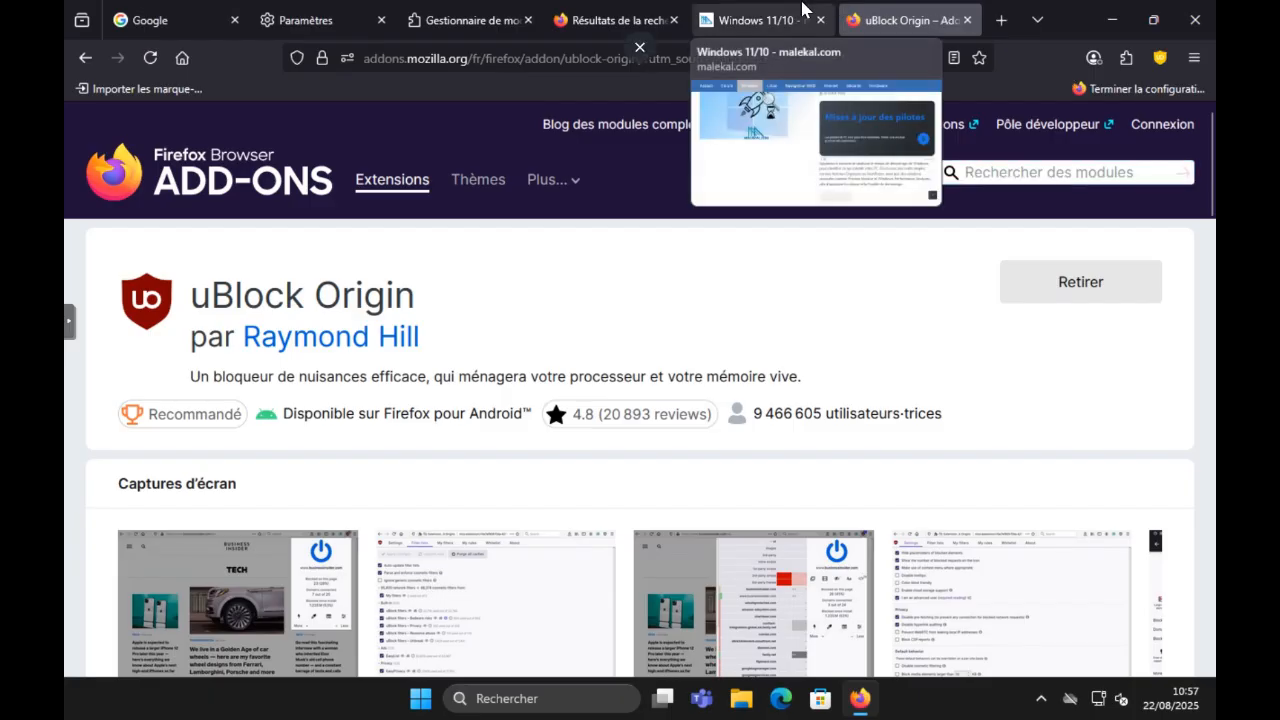
# Step: View uBlock Origin's blocking panel for malekal.com, then reload the page and check the article list for advertisements
pyautogui.click(795, 22)
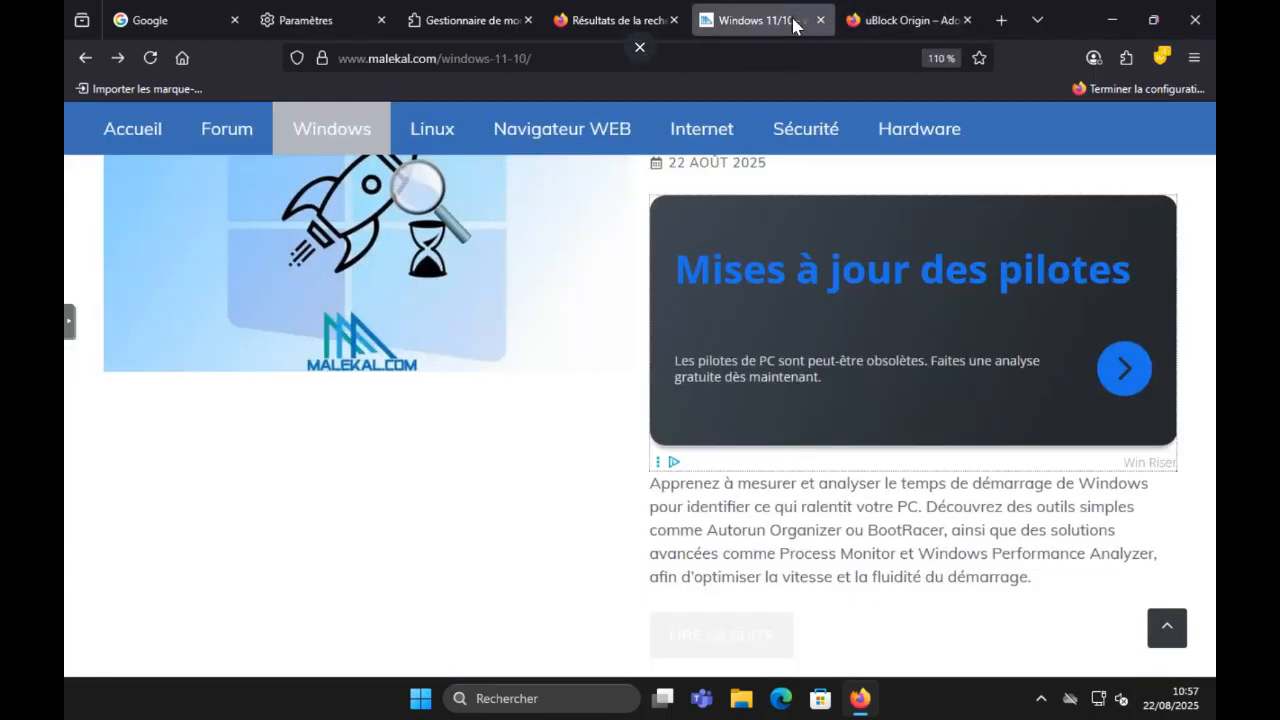
pyautogui.click(1162, 57)
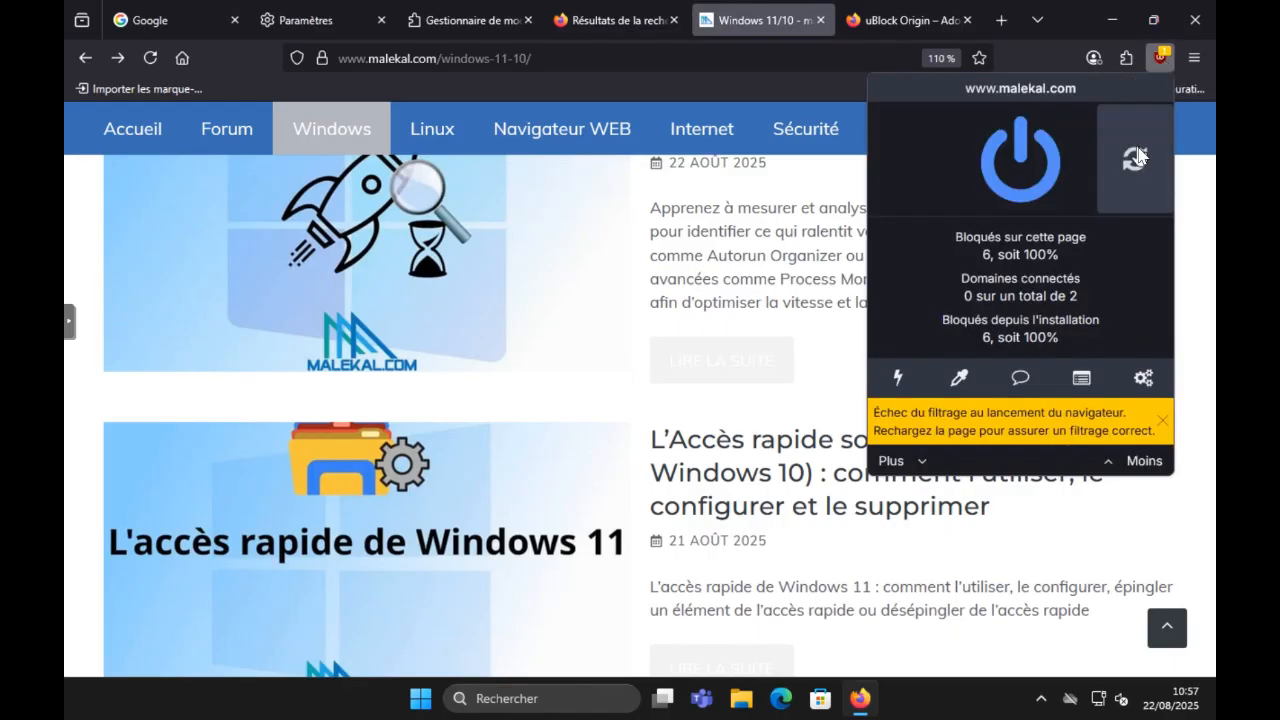
pyautogui.click(147, 59)
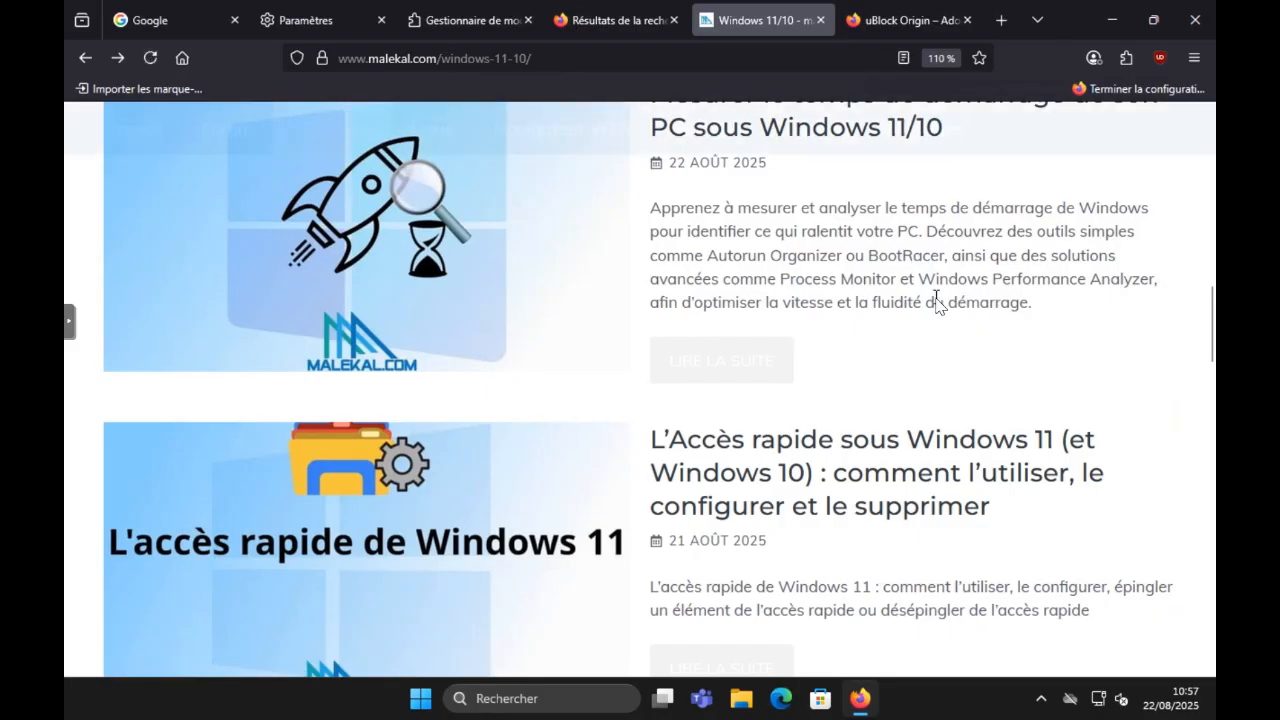
pyautogui.scroll(4, 934, 303)
pyautogui.scroll(-4, 926, 396)
pyautogui.scroll(-6, 928, 396)
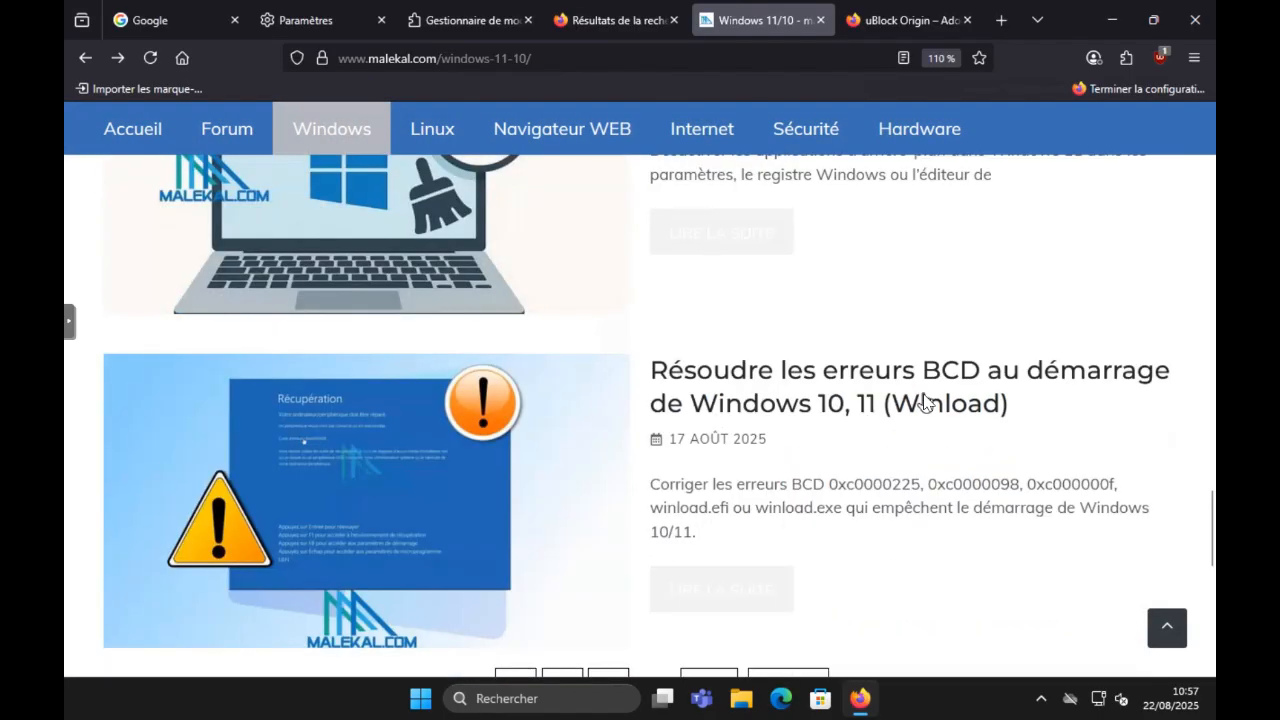
pyautogui.scroll(-5, 922, 390)
pyautogui.scroll(5, 922, 390)
pyautogui.scroll(12, 922, 390)
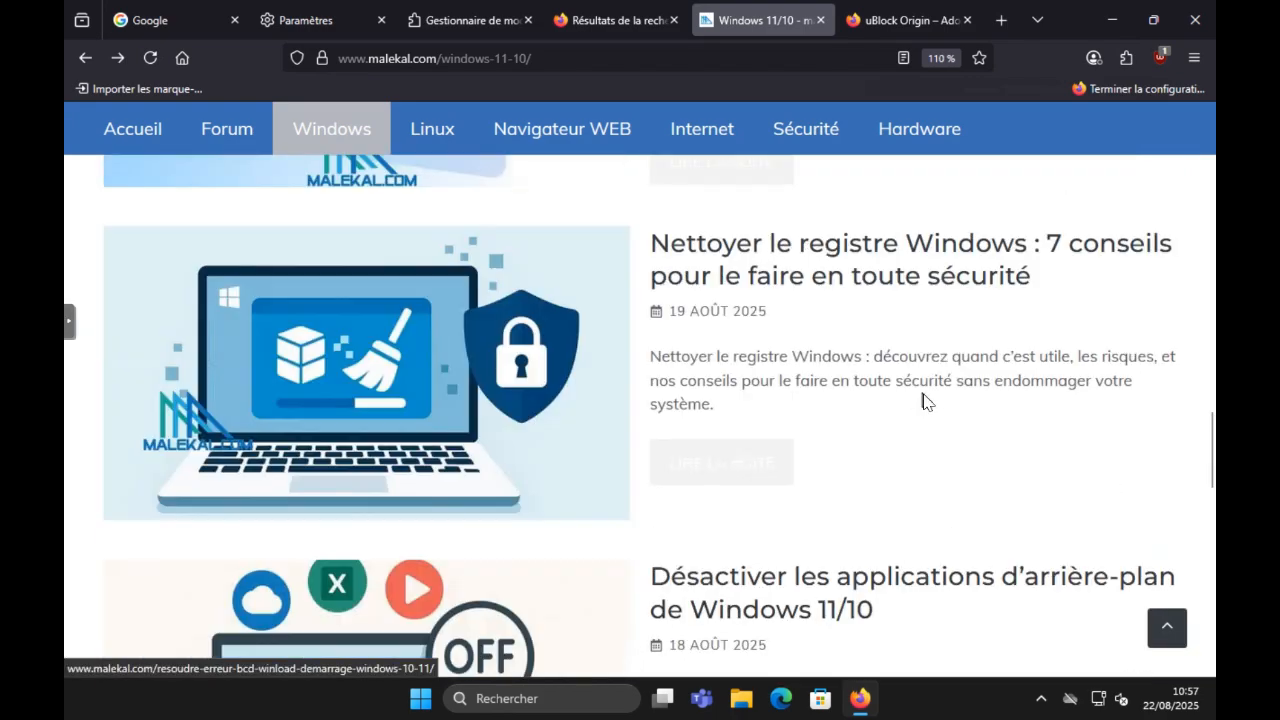
# Step: Disable the uBlock Origin extension in the extensions manager
pyautogui.click(893, 20)
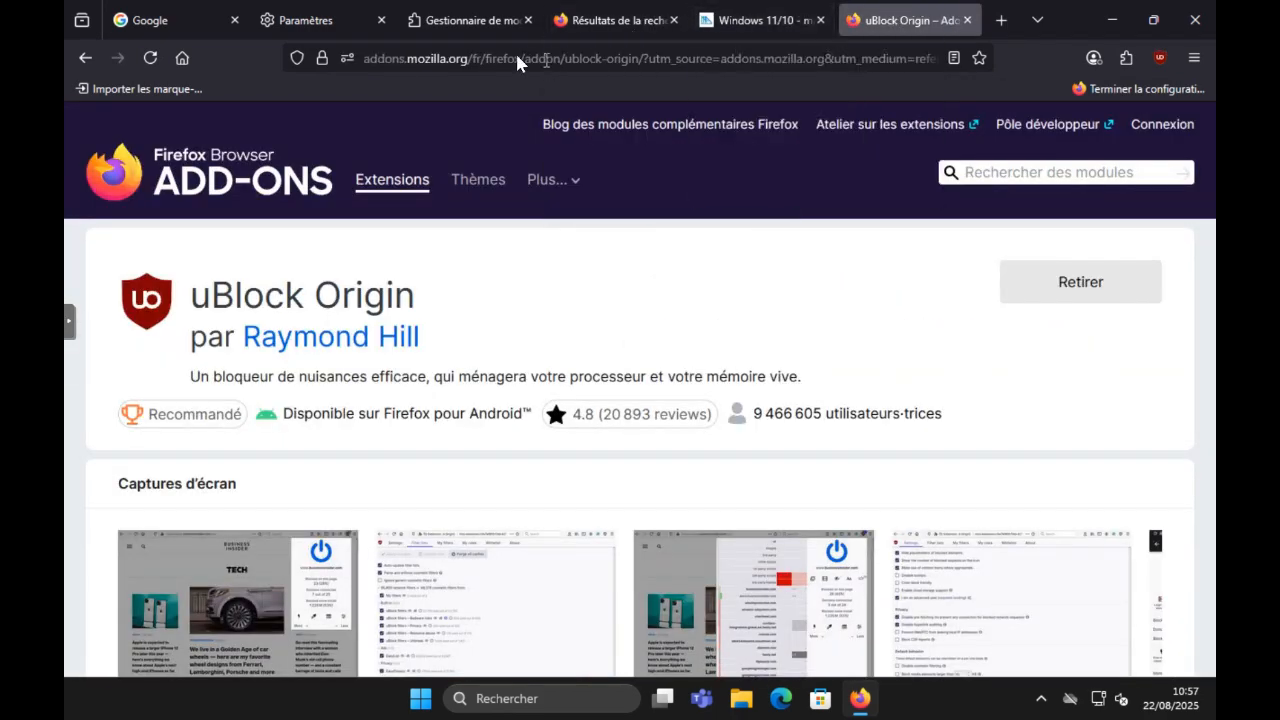
pyautogui.click(468, 18)
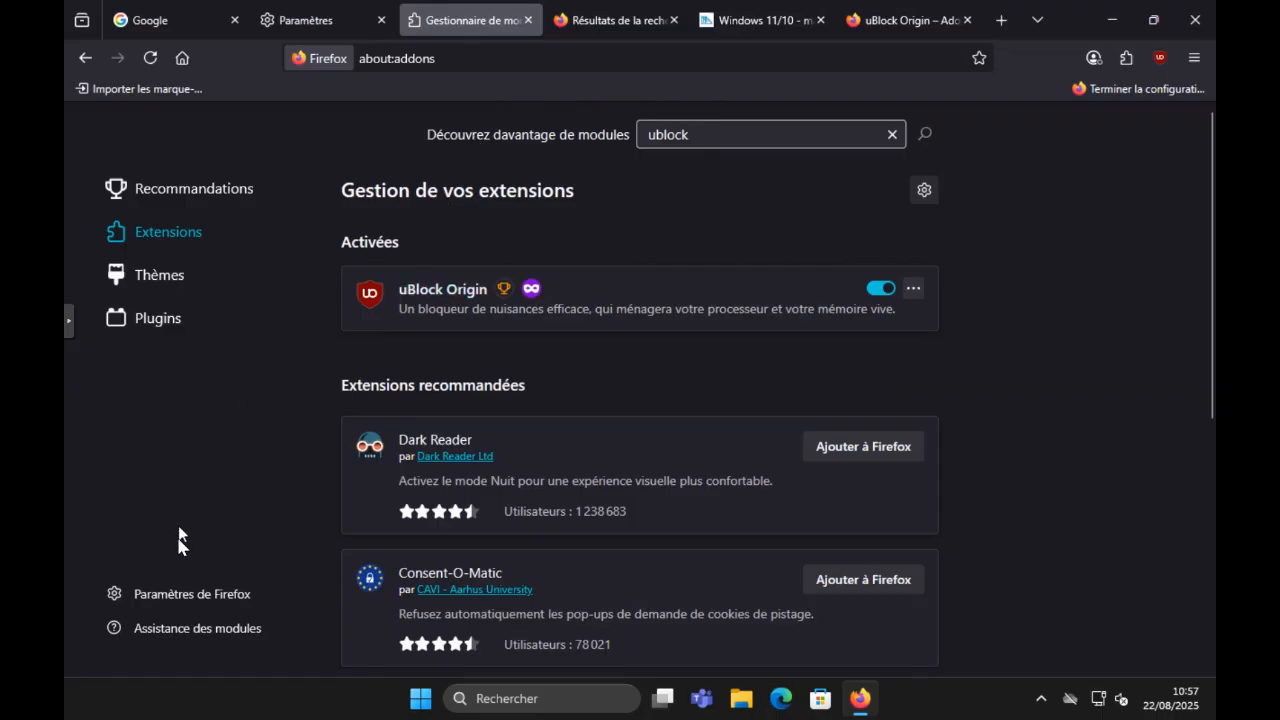
pyautogui.click(1160, 57)
pyautogui.click(1125, 58)
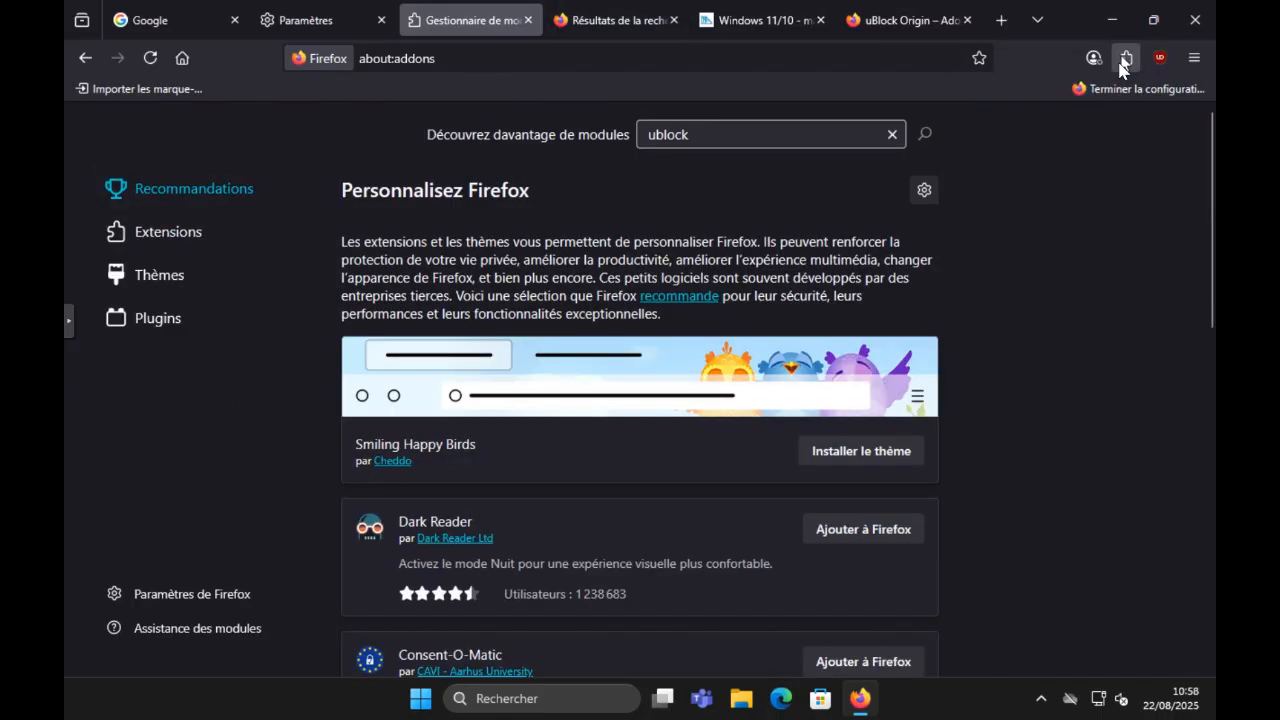
pyautogui.click(168, 231)
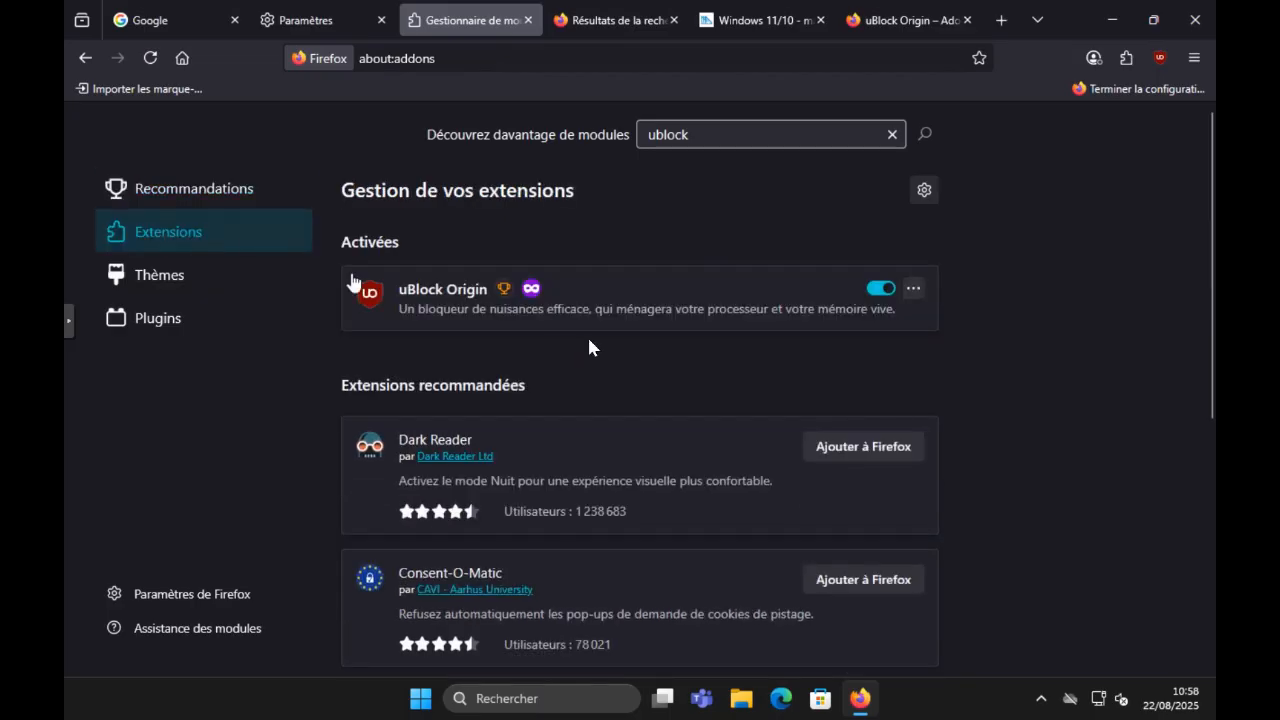
pyautogui.click(886, 291)
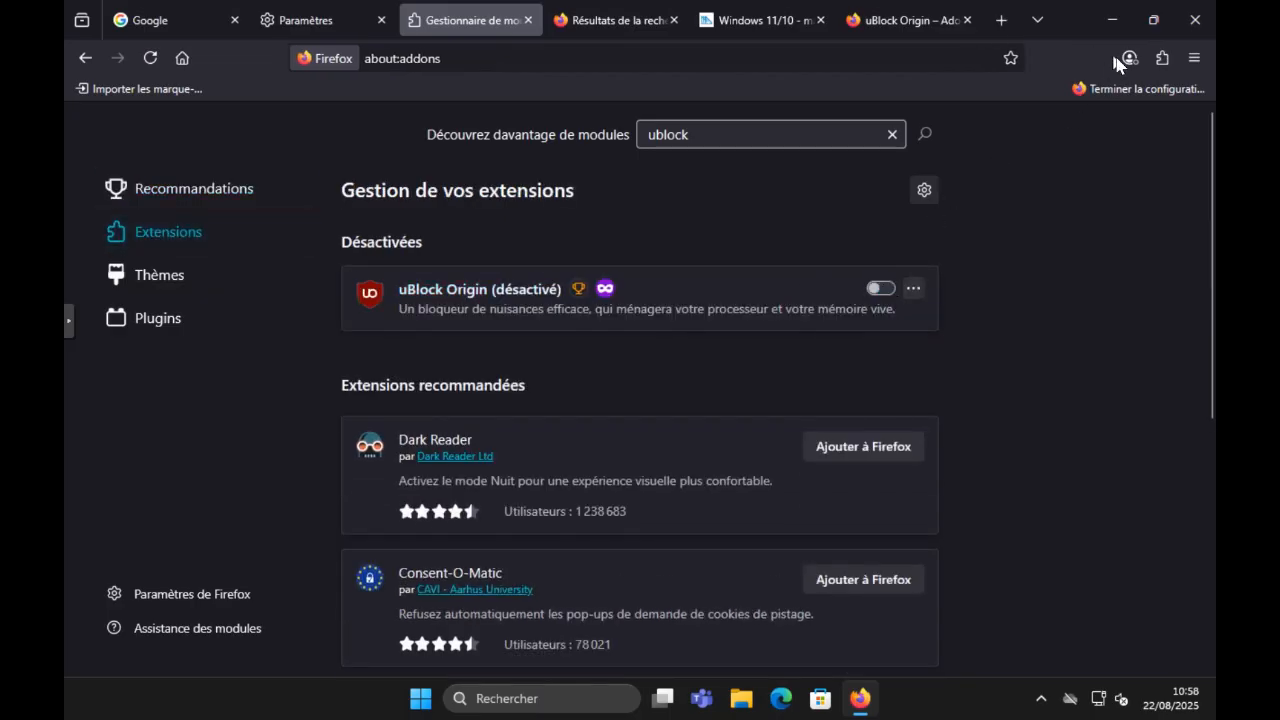
# Step: Go back to the installed extensions list and re-enable uBlock Origin
pyautogui.click(1161, 58)
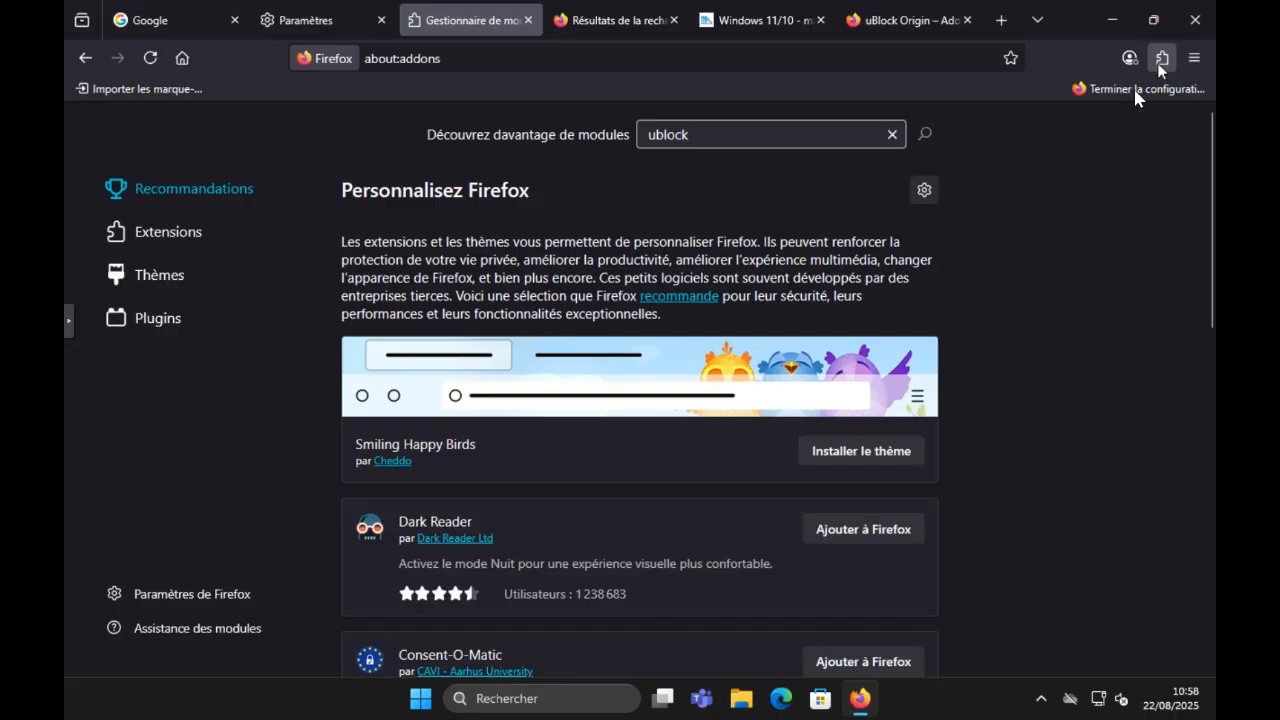
pyautogui.click(210, 245)
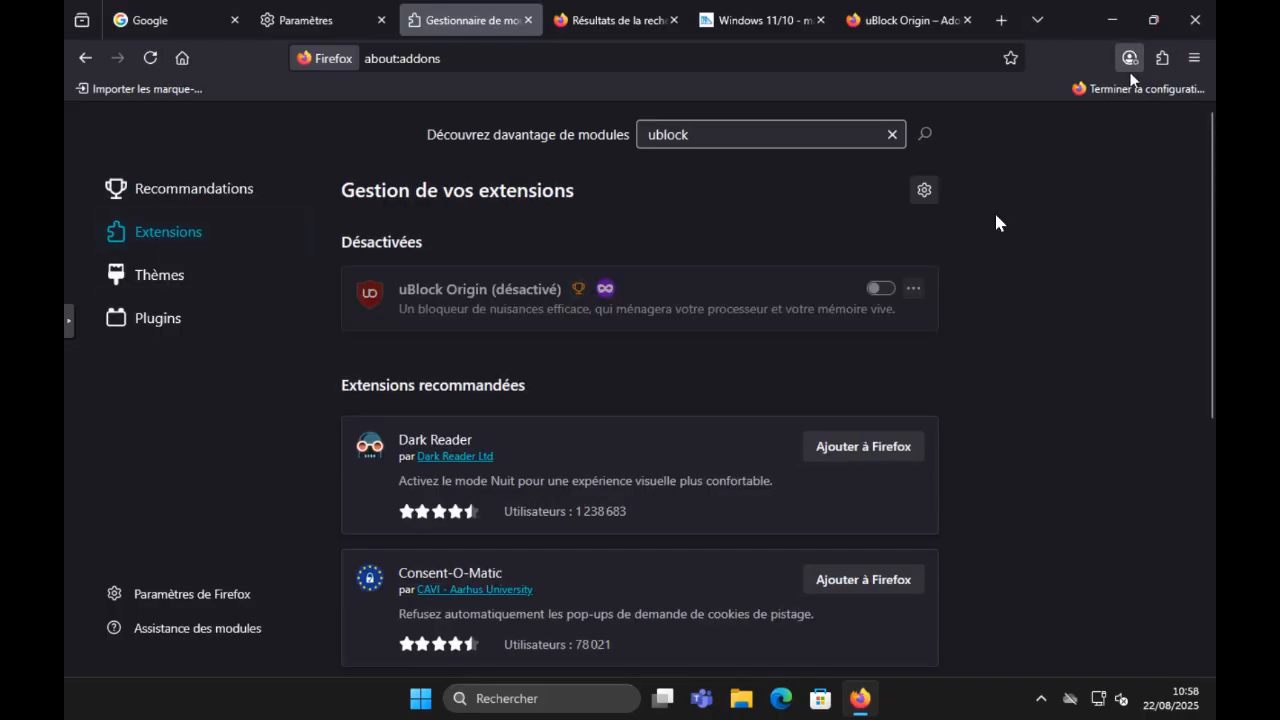
pyautogui.click(880, 288)
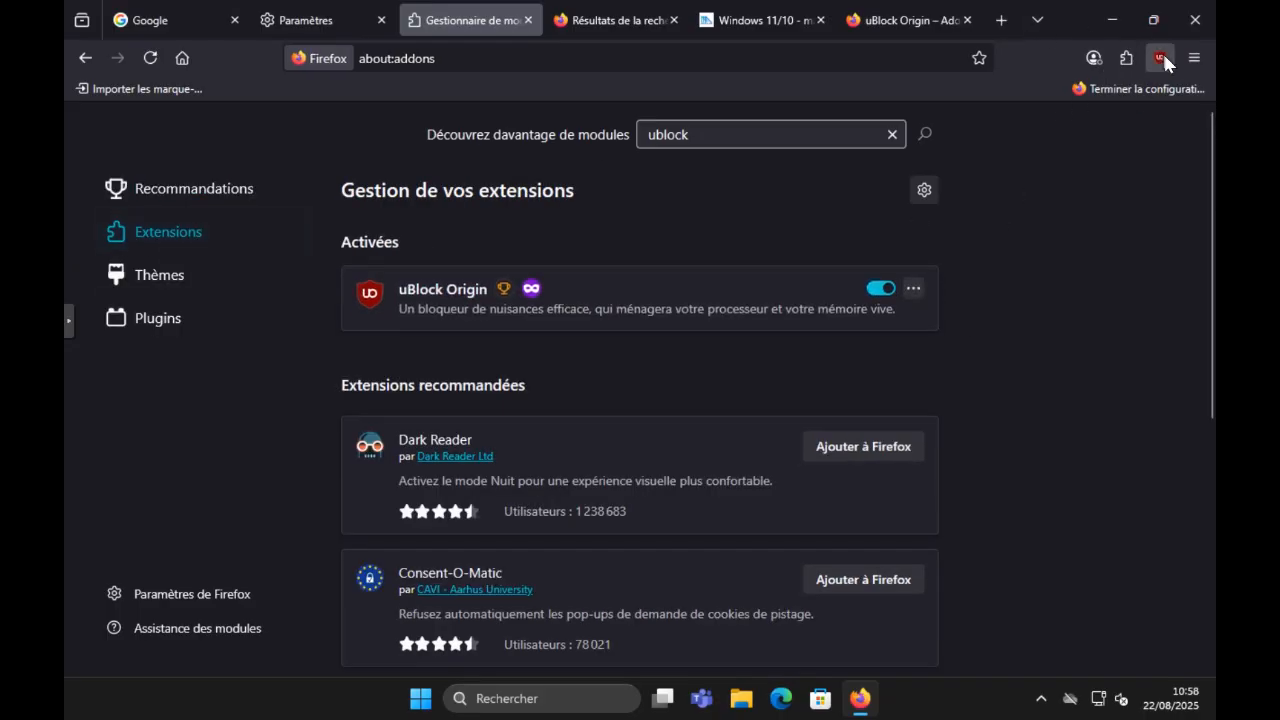
# Step: Remove the uBlock Origin extension without reporting it to Mozilla, and undo the removal
pyautogui.click(911, 289)
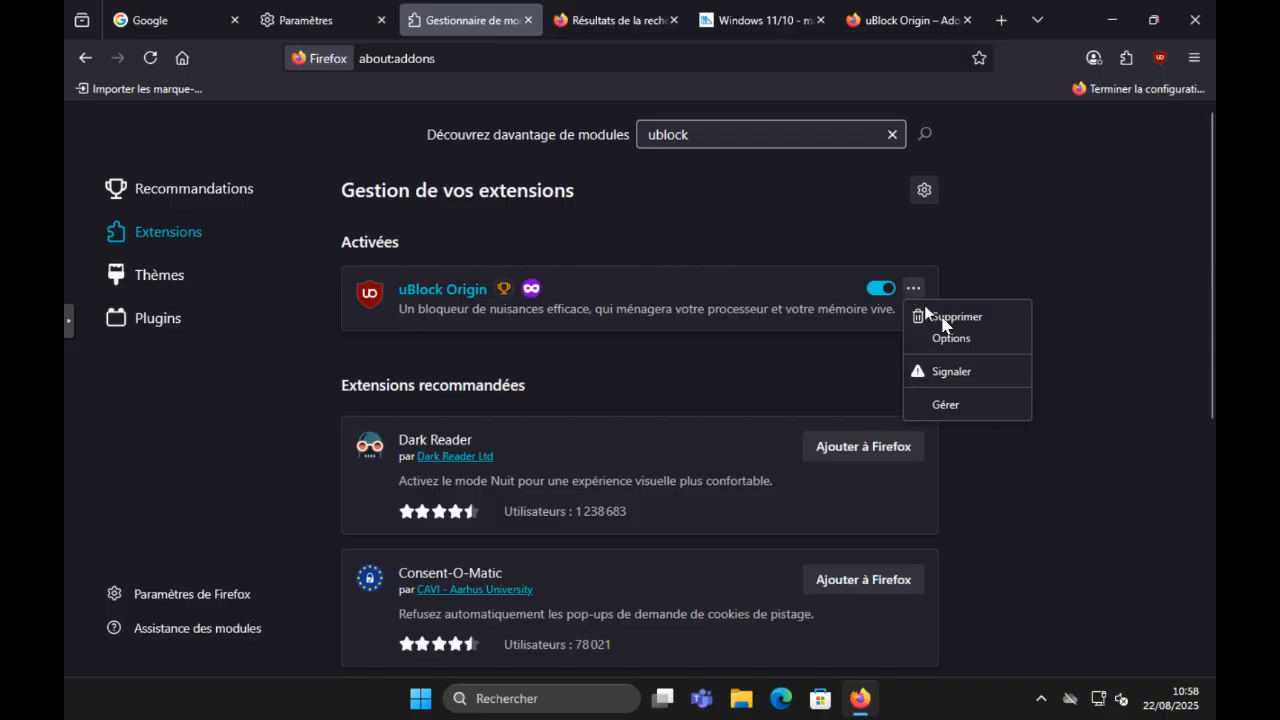
pyautogui.click(942, 318)
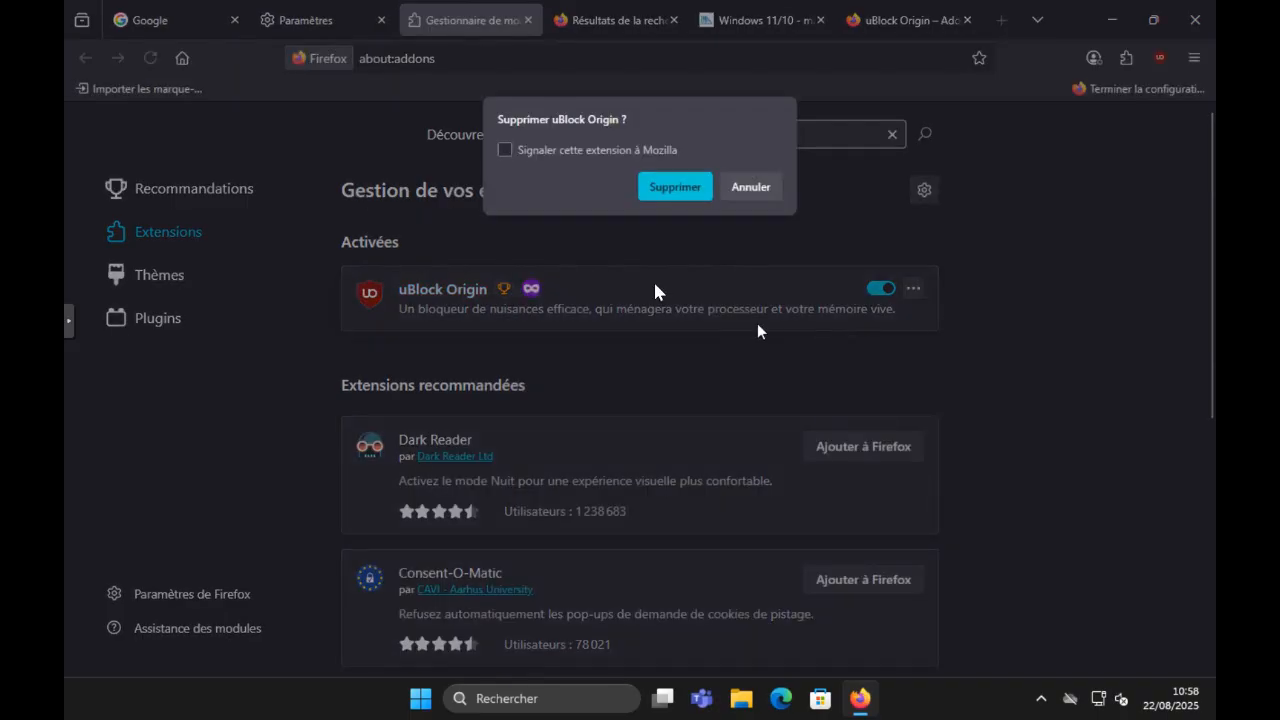
pyautogui.click(688, 188)
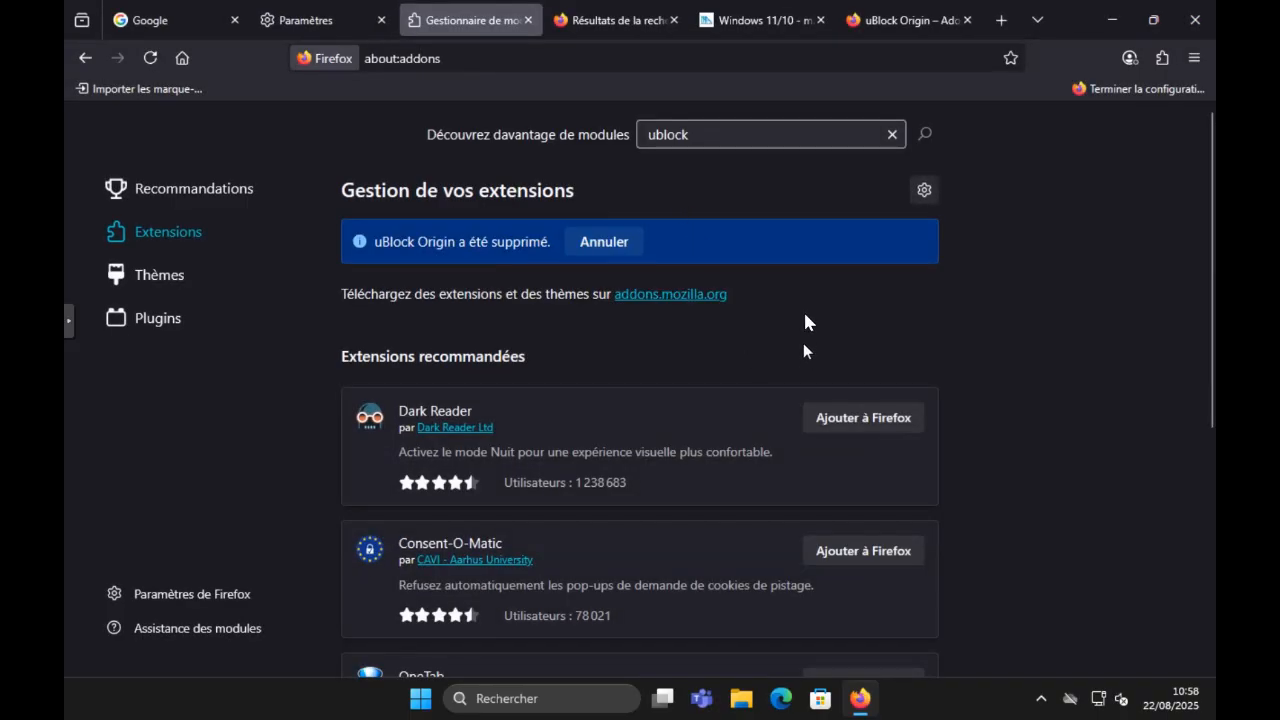
pyautogui.click(603, 241)
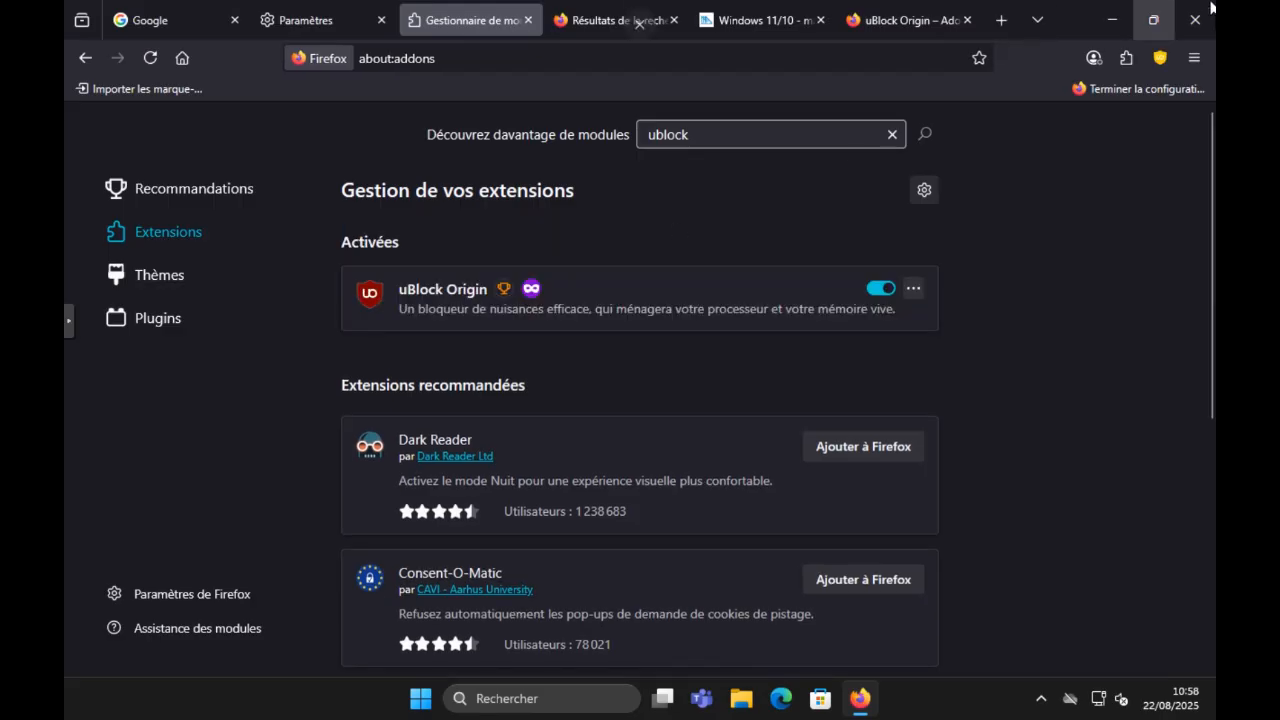
pyautogui.click(1162, 60)
pyautogui.click(1162, 60)
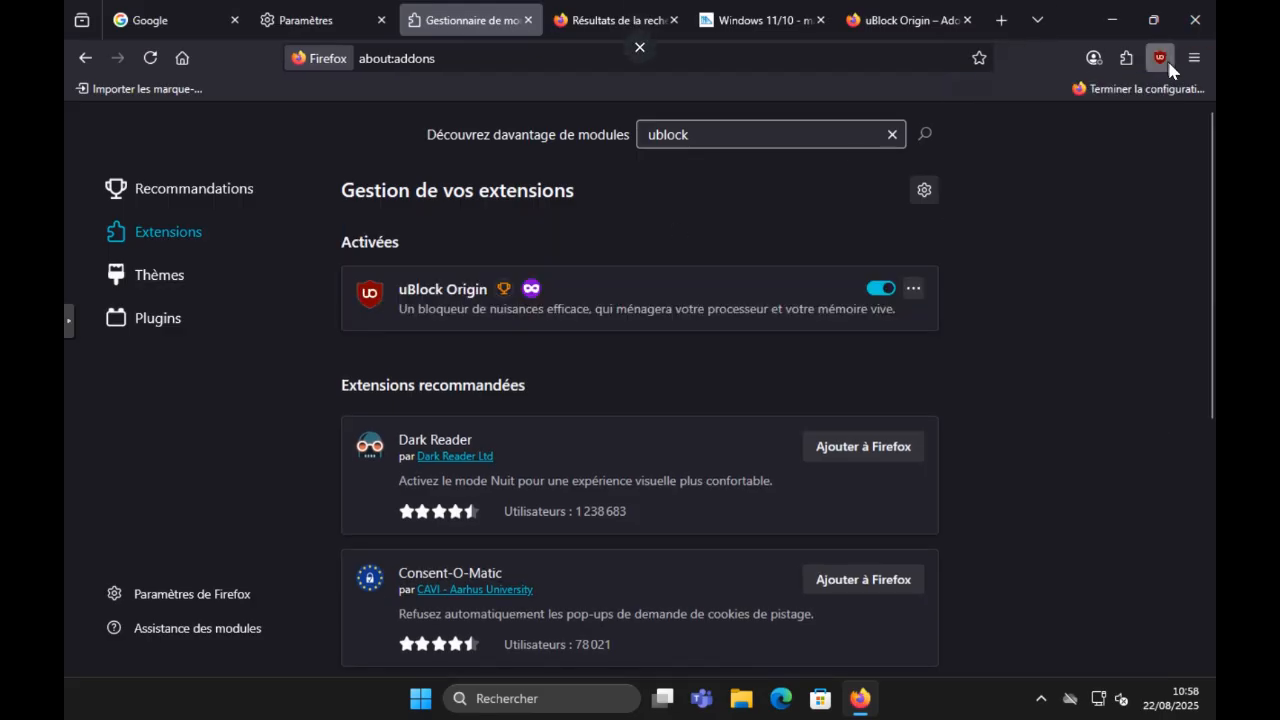
pyautogui.click(1162, 60)
pyautogui.click(695, 240)
# Step: Activate the saved theme "Wonderful sunset and what rays" in the themes manager and deactivate it again
pyautogui.click(250, 277)
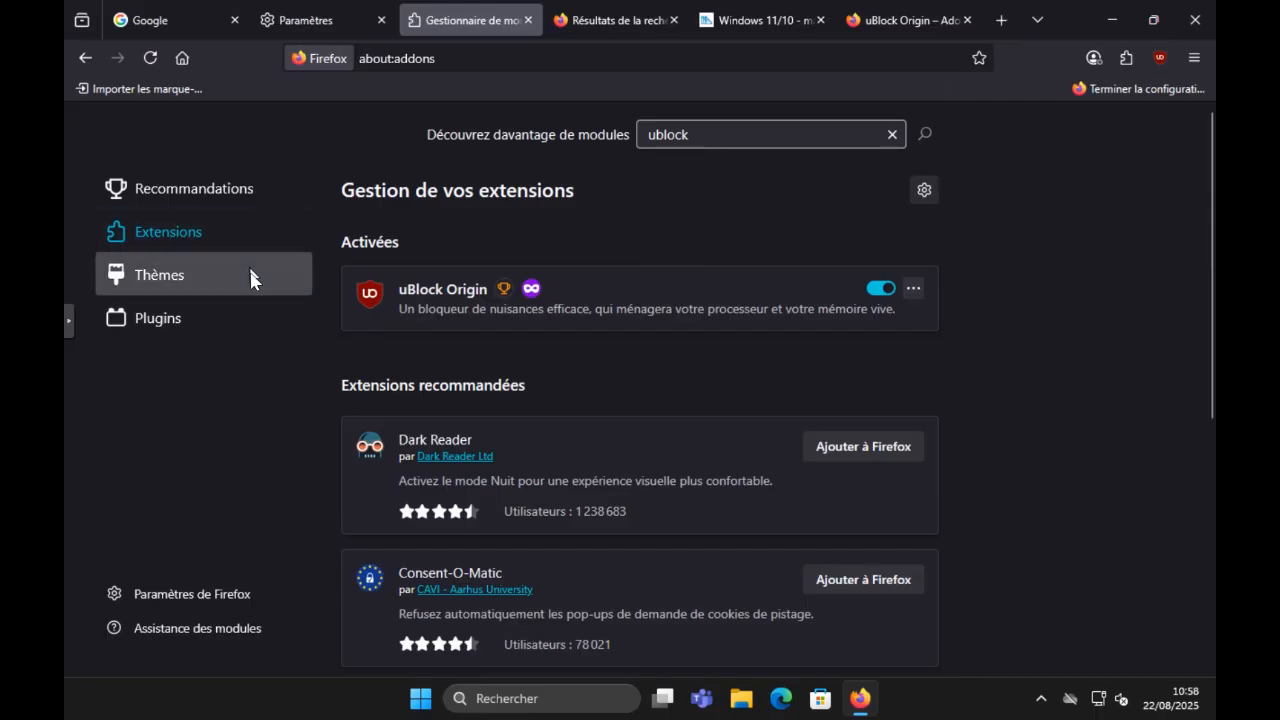
pyautogui.scroll(-1, 486, 343)
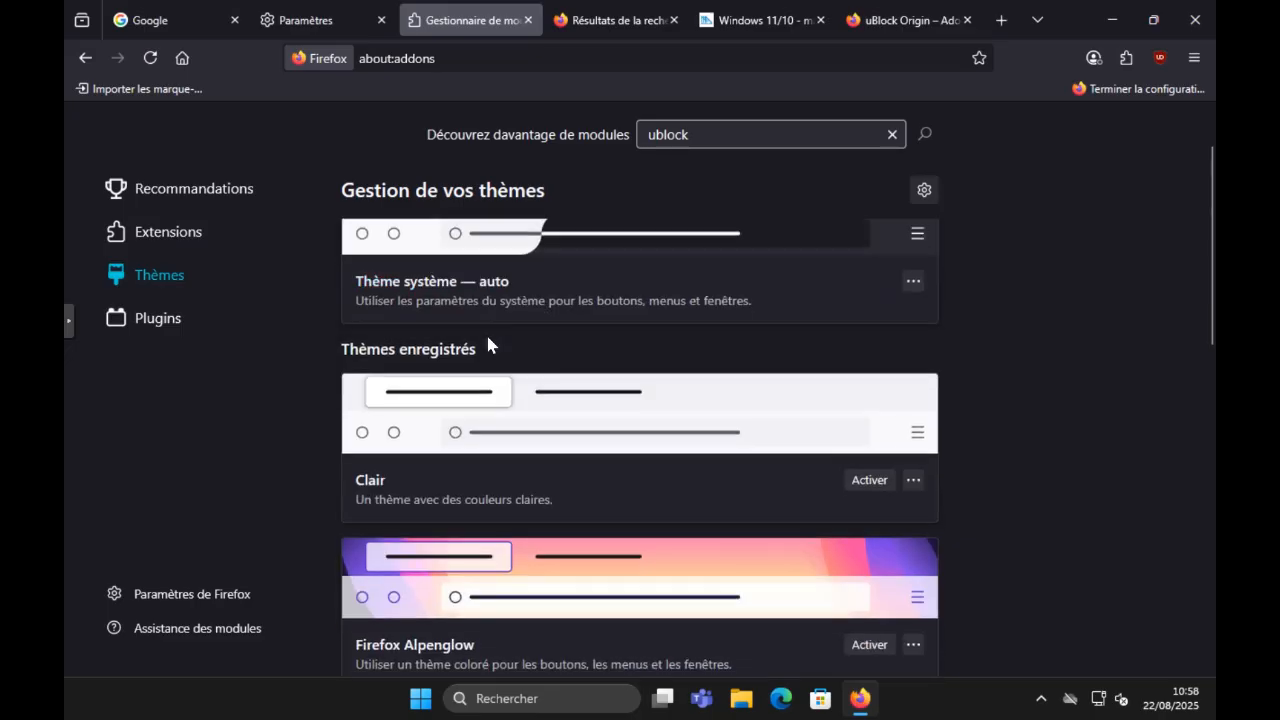
pyautogui.scroll(-2, 486, 343)
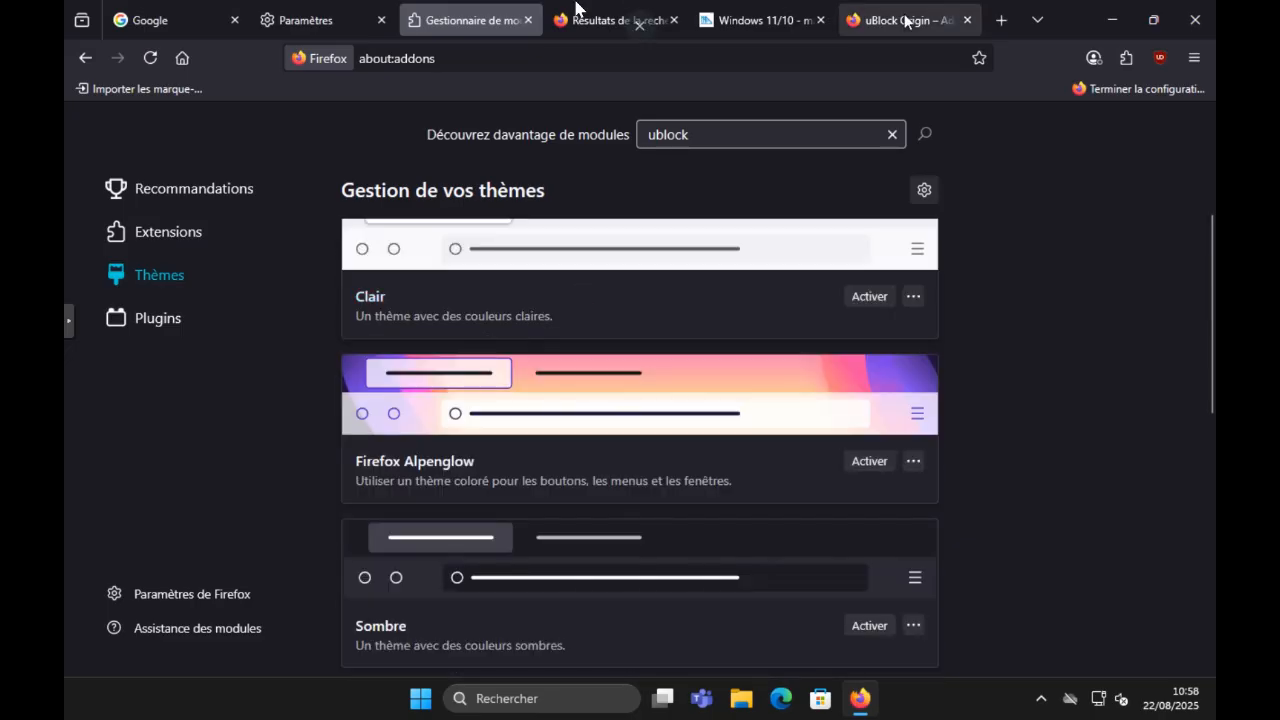
pyautogui.scroll(-3, 417, 509)
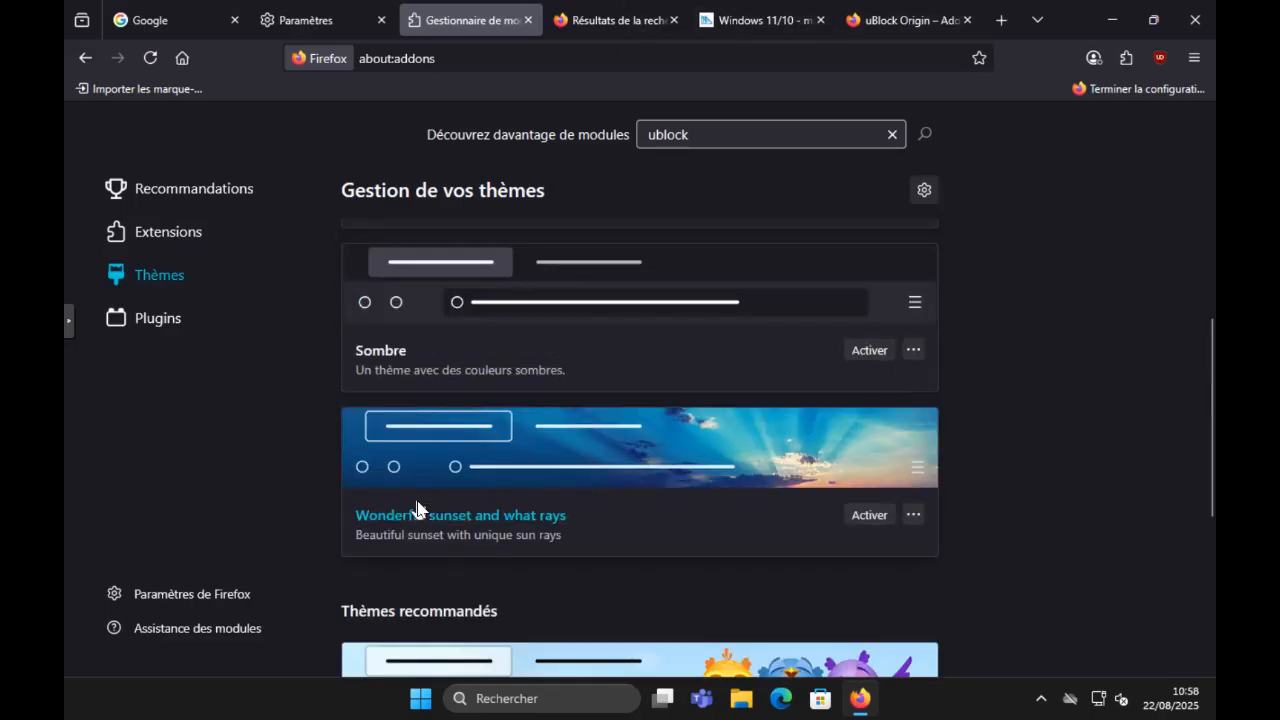
pyautogui.click(870, 517)
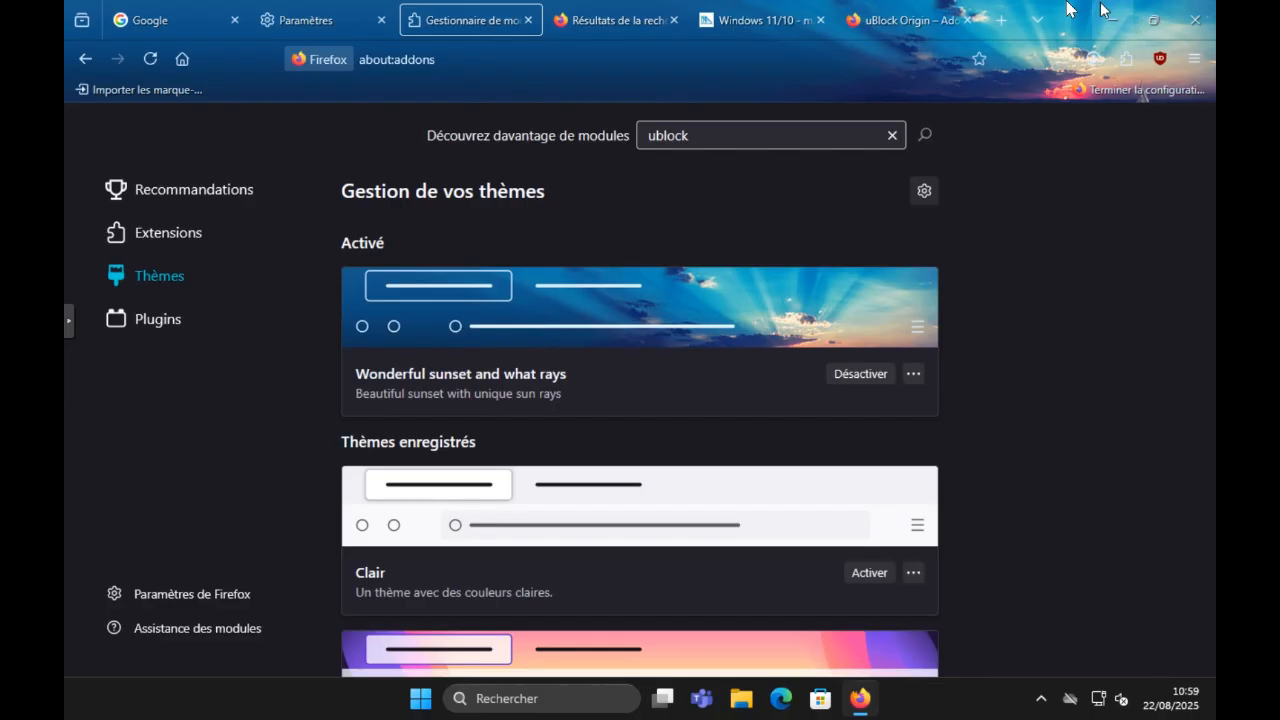
pyautogui.click(881, 380)
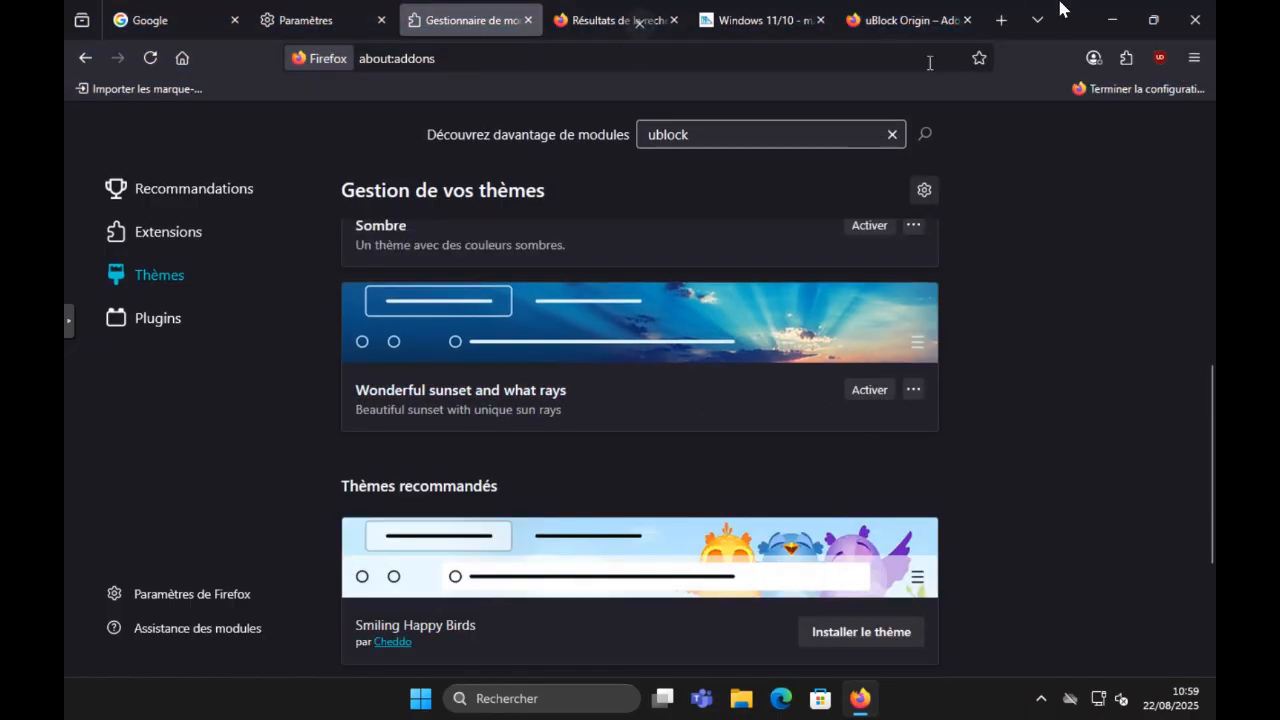
# Step: Open the Firefox Color site for creating a custom theme from the themes manager and decline the page translation
pyautogui.scroll(-3, 873, 382)
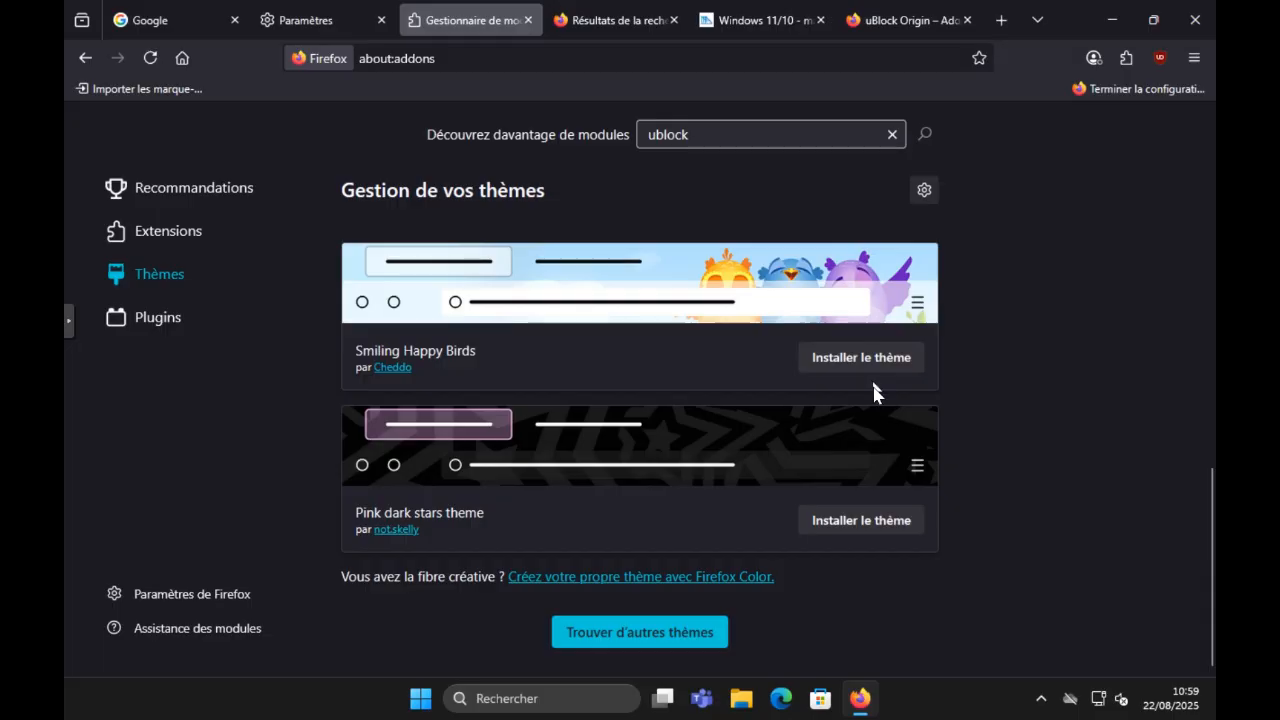
pyautogui.click(659, 578)
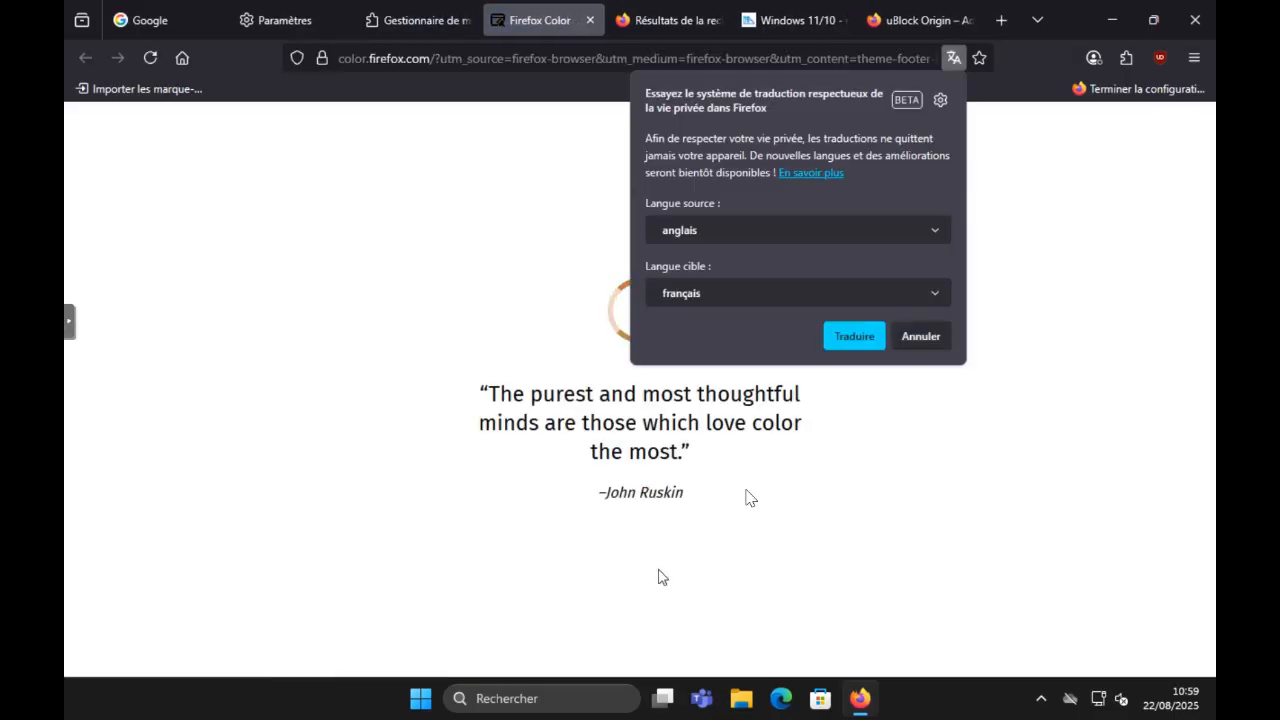
pyautogui.click(903, 337)
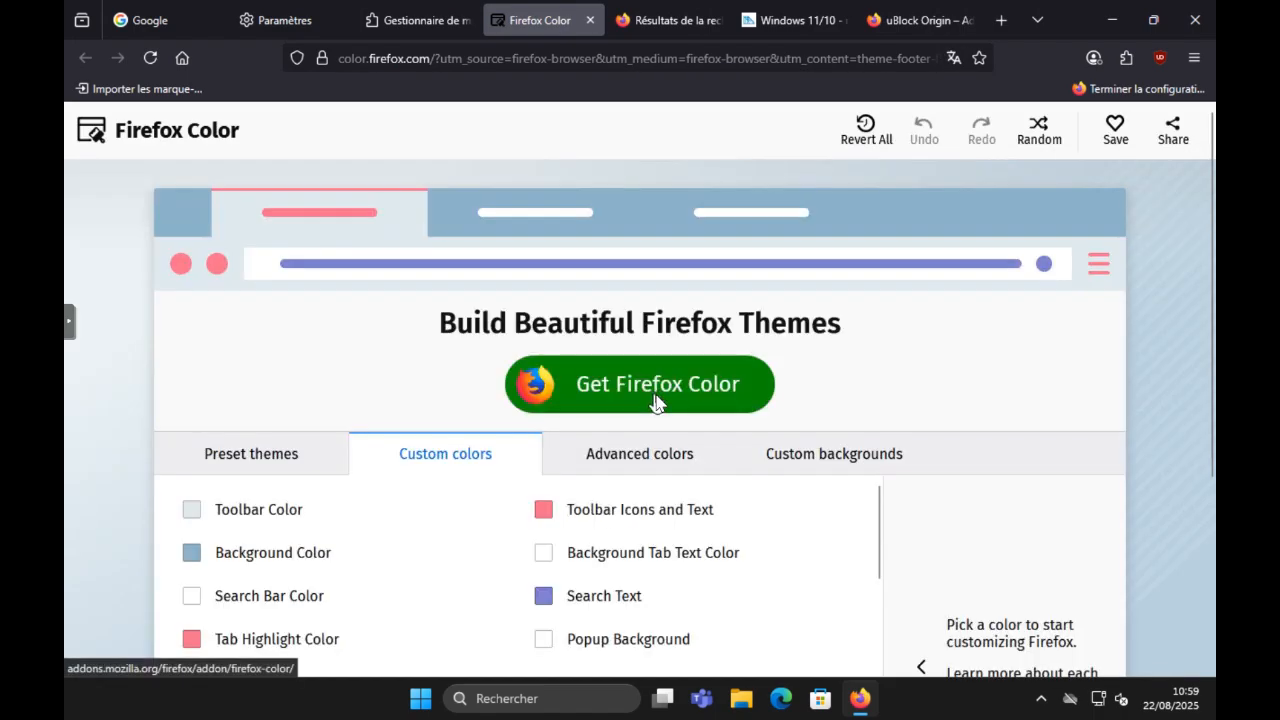
# Step: Try the dark teal, grey and pale pink preset themes in the Firefox Color preview
pyautogui.click(307, 458)
pyautogui.scroll(-1, 310, 510)
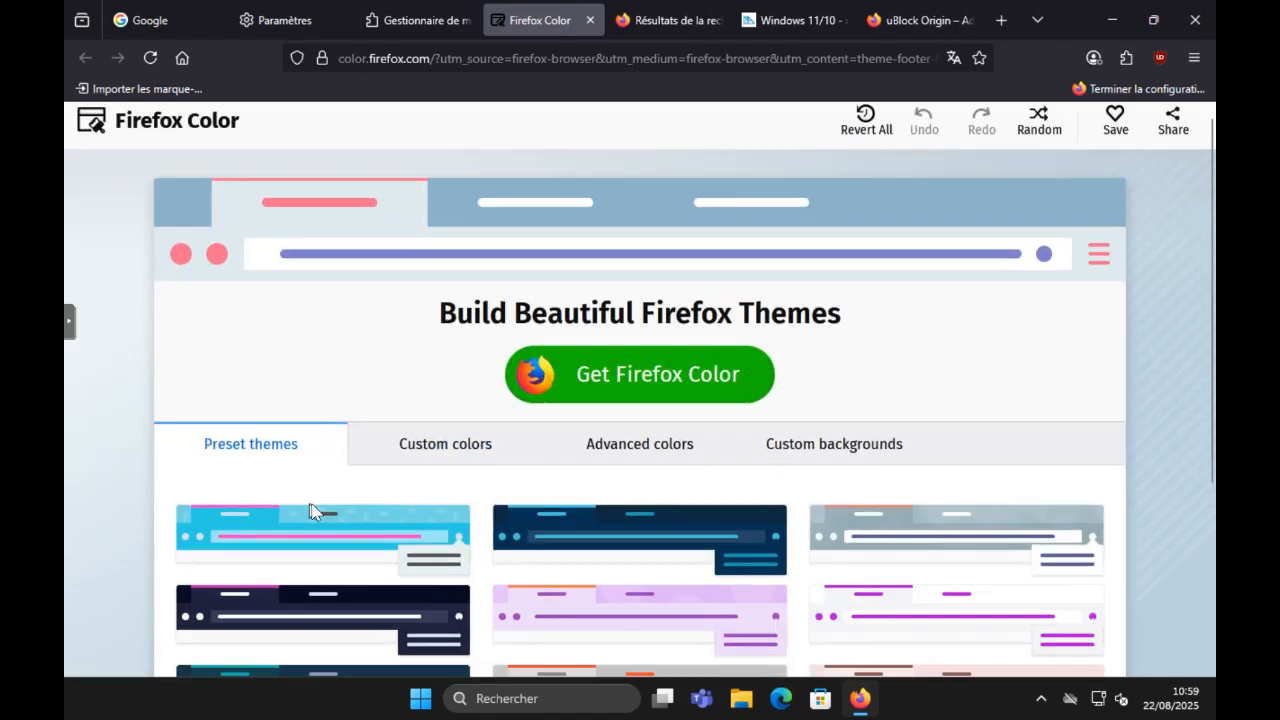
pyautogui.scroll(-3, 310, 510)
pyautogui.click(348, 429)
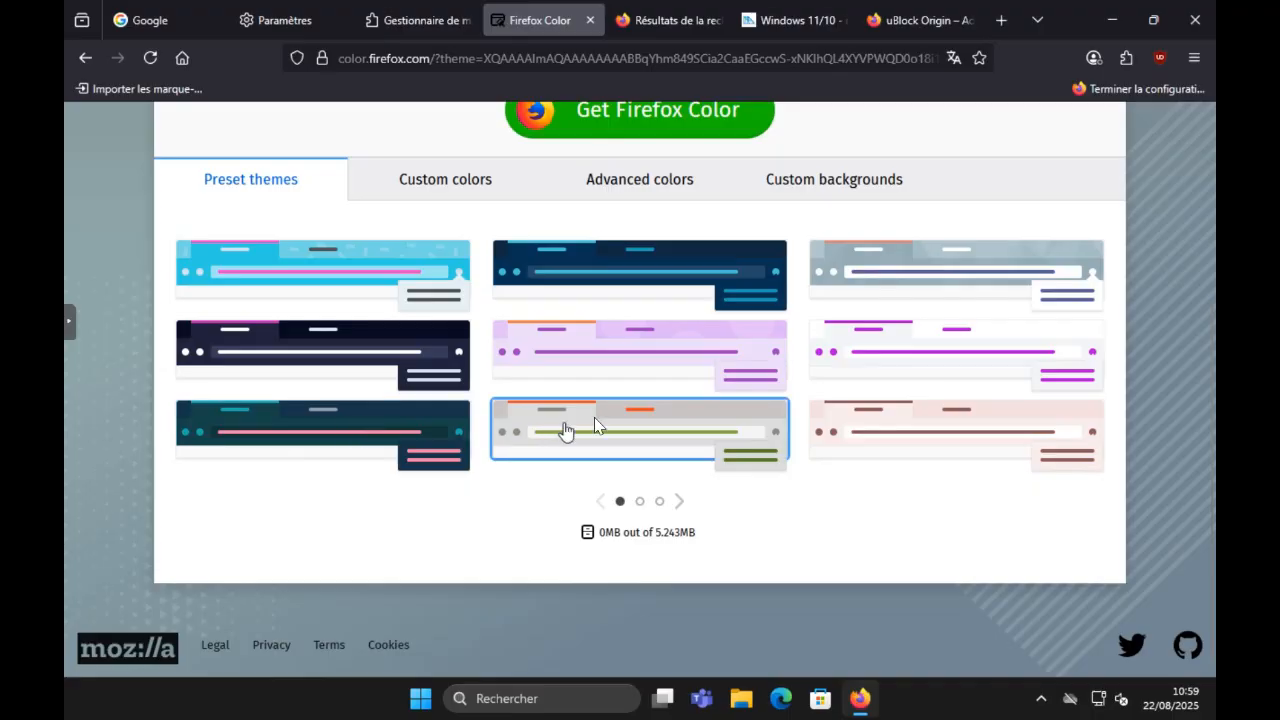
pyautogui.click(565, 430)
pyautogui.click(1006, 443)
# Step: Install the Firefox Color extension, allowing it to run in private browsing windows
pyautogui.scroll(2, 710, 260)
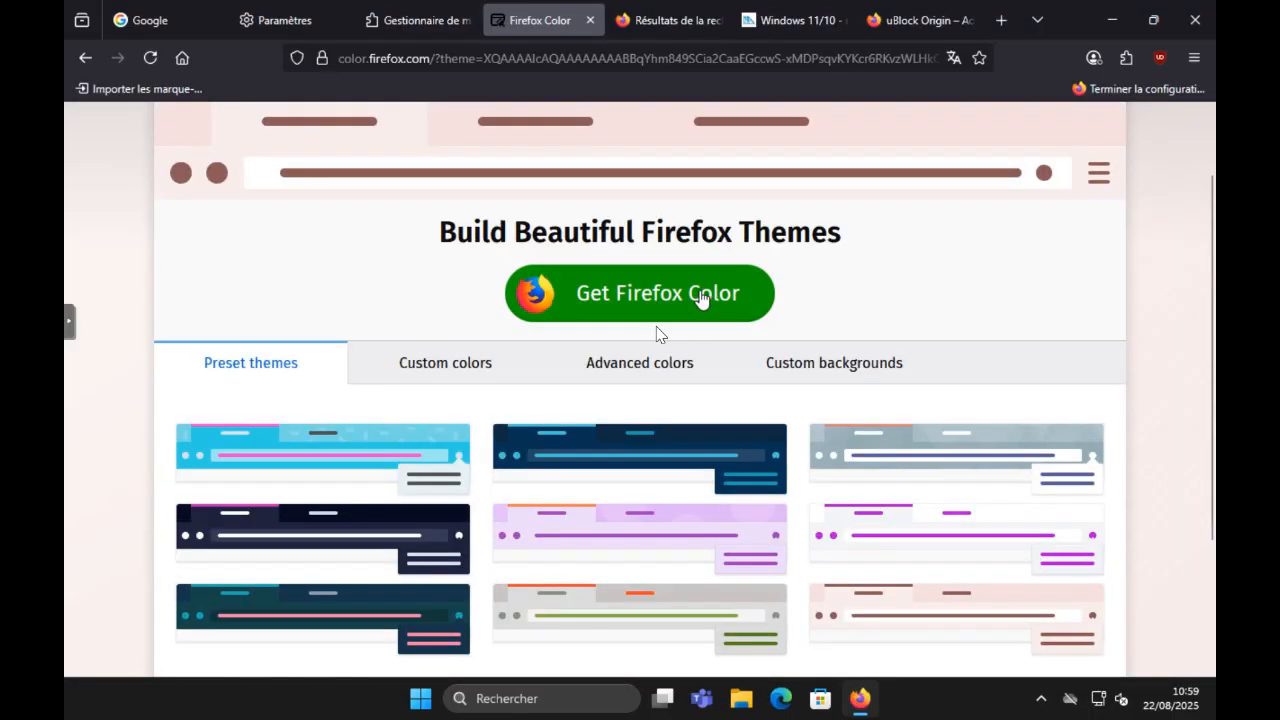
pyautogui.click(701, 298)
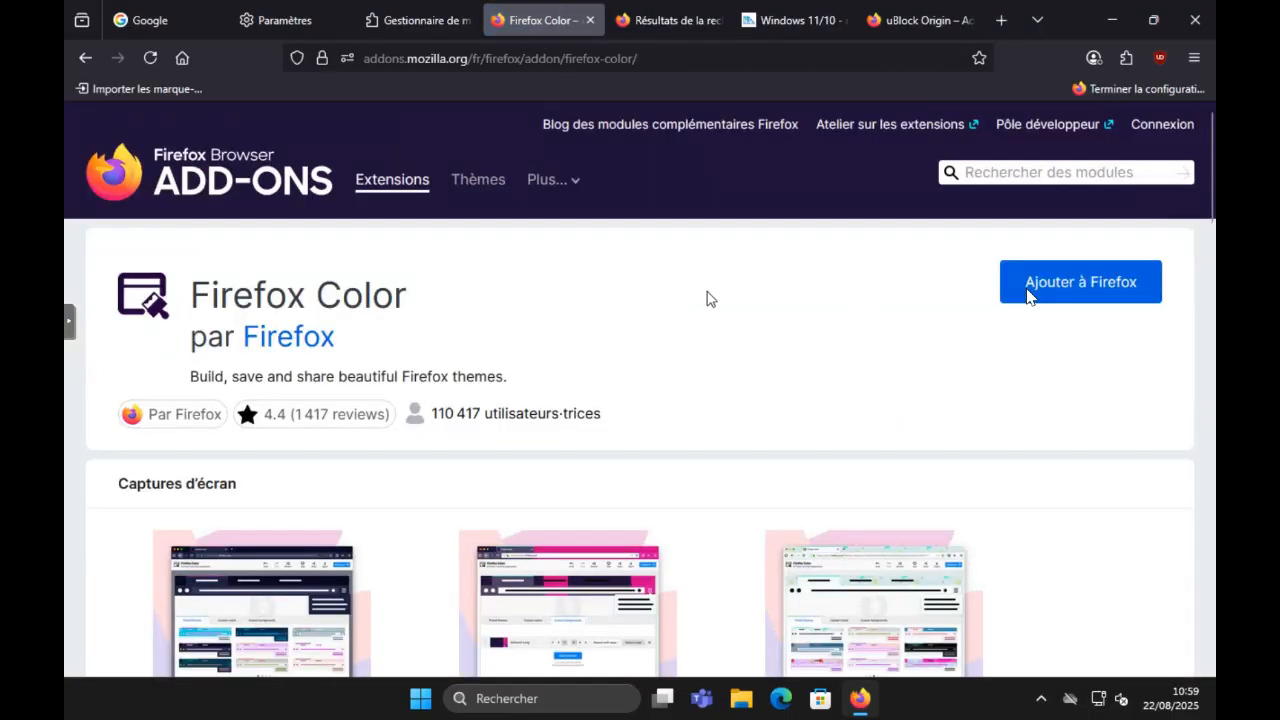
pyautogui.click(1105, 288)
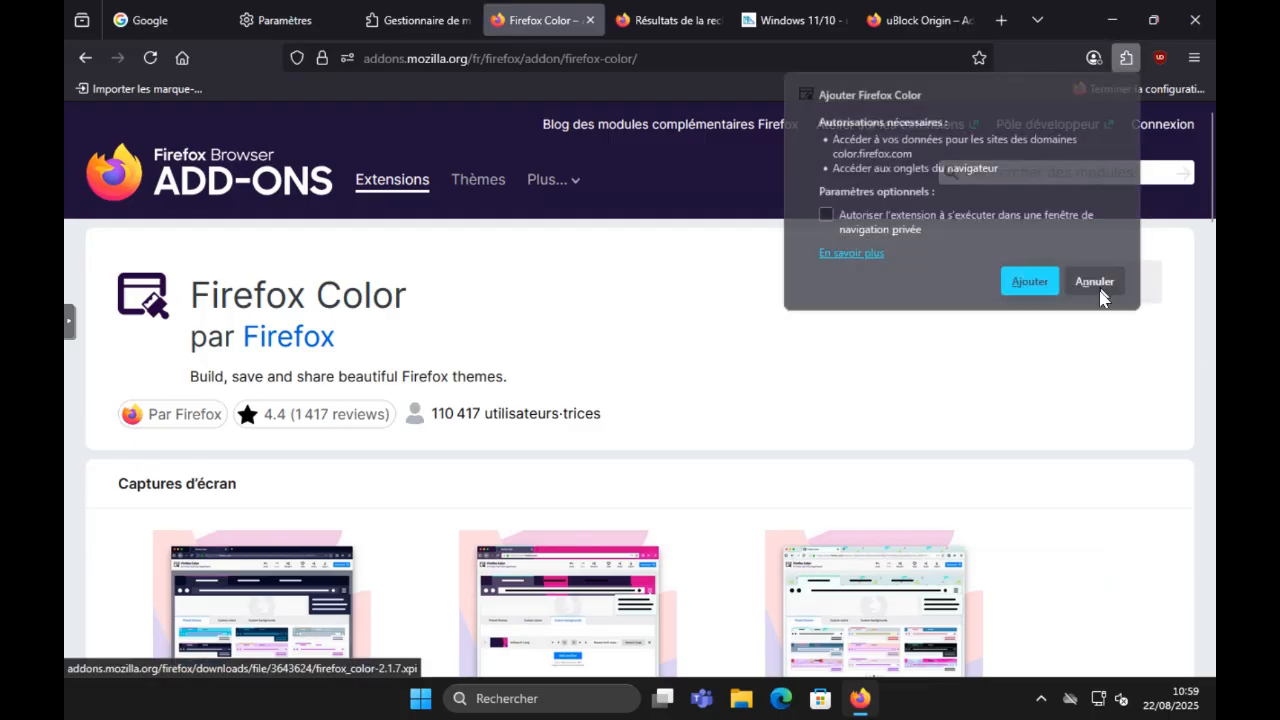
pyautogui.click(921, 236)
pyautogui.click(1017, 280)
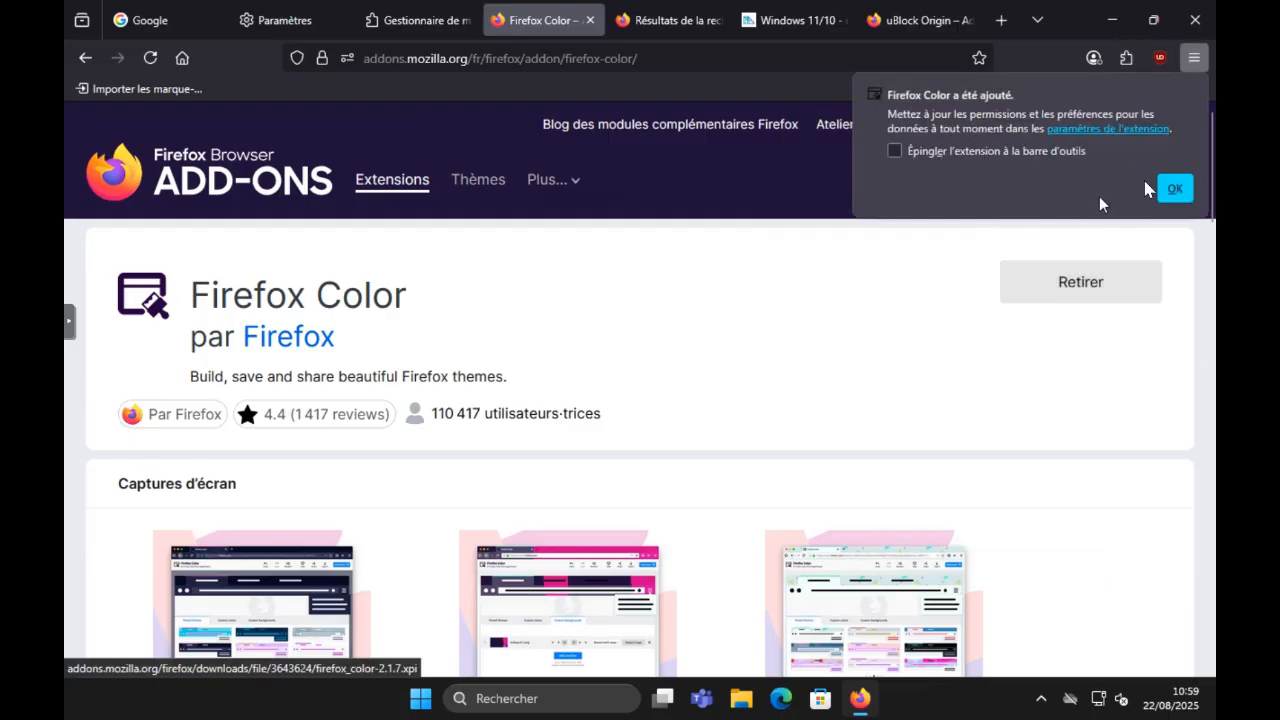
pyautogui.click(1172, 188)
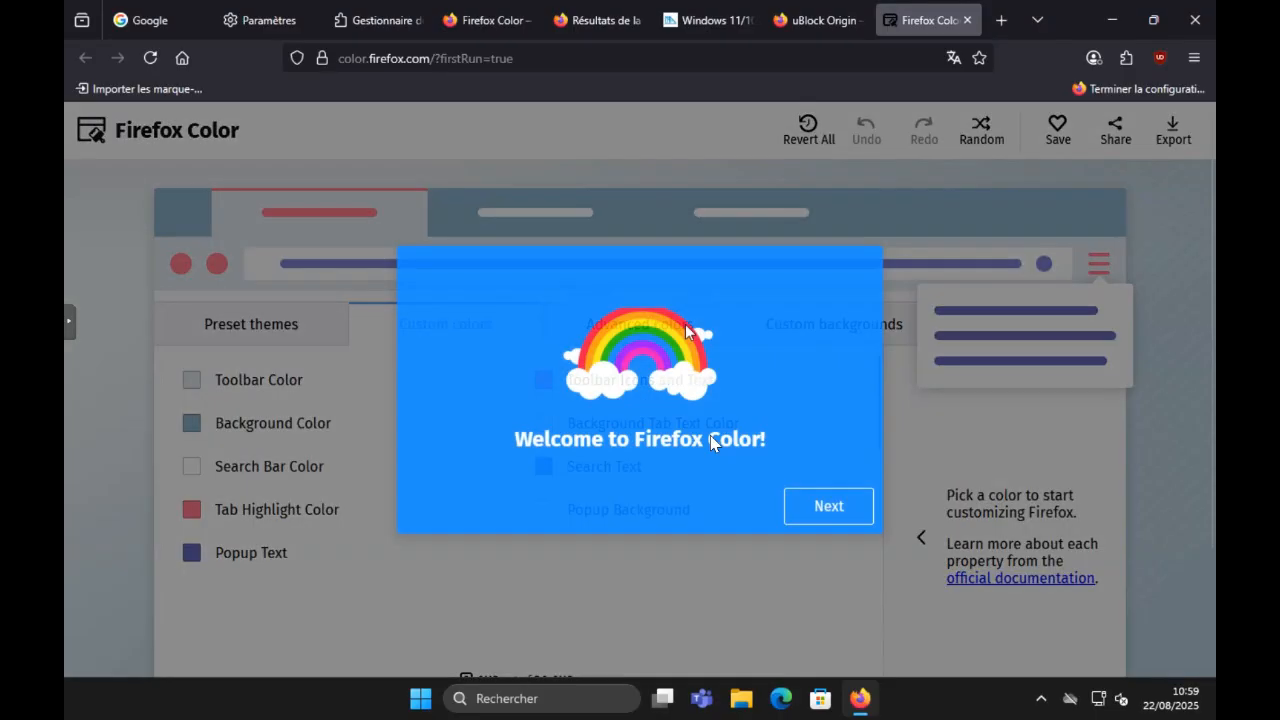
# Step: Go through the Firefox Color welcome introduction and close it
pyautogui.click(821, 507)
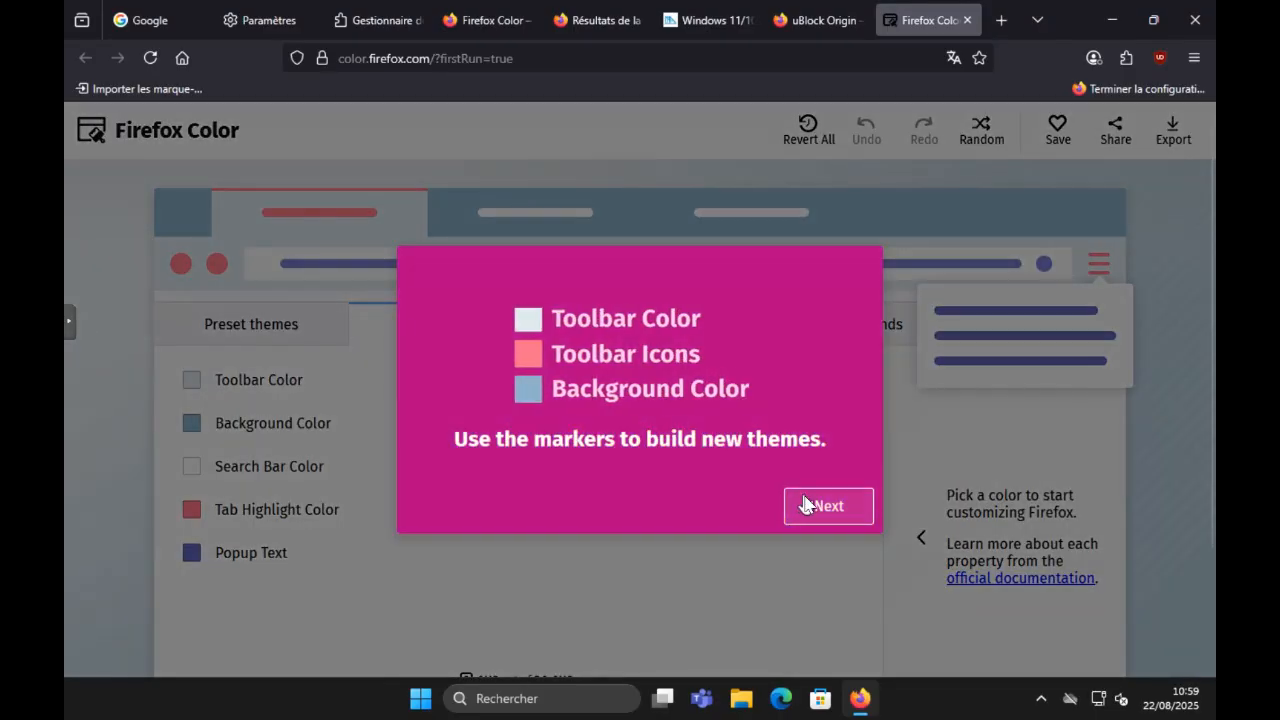
pyautogui.click(806, 504)
pyautogui.click(806, 504)
pyautogui.click(806, 504)
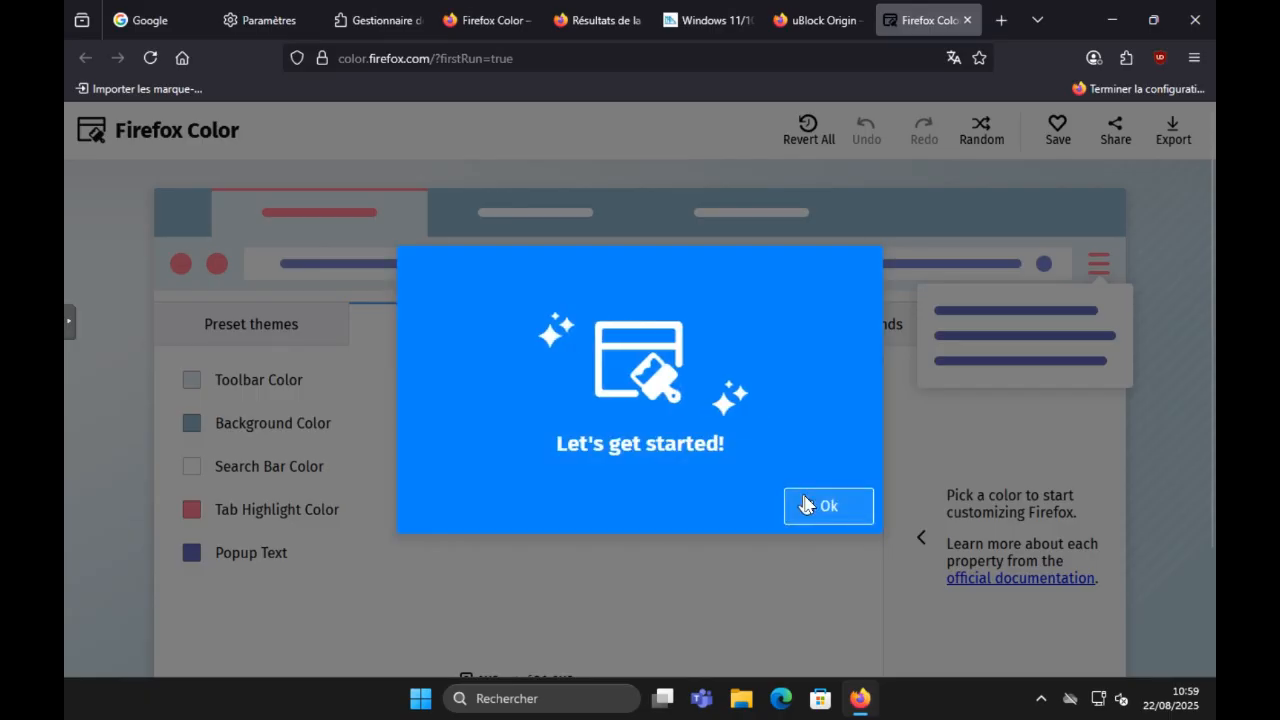
pyautogui.click(806, 504)
# Step: Try the dark navy, grey, lilac and cyan preset themes, and apply the dark blue preset with light blue accents
pyautogui.click(295, 430)
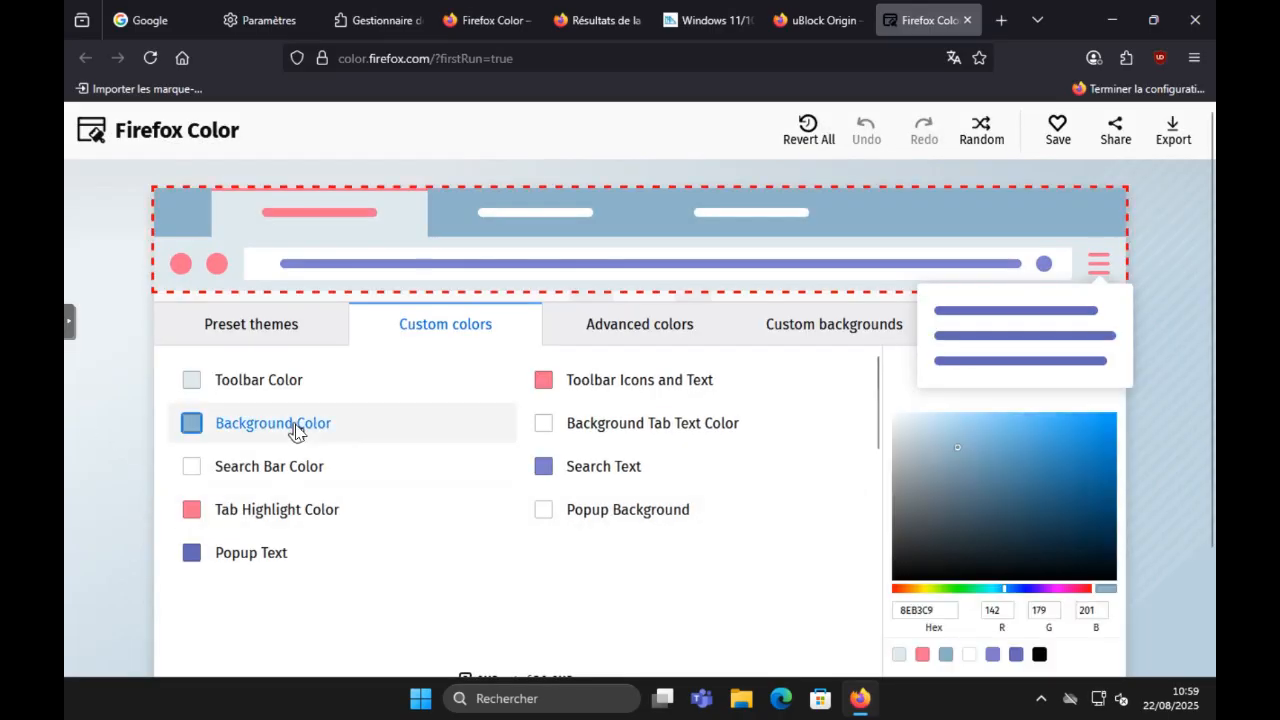
pyautogui.click(286, 340)
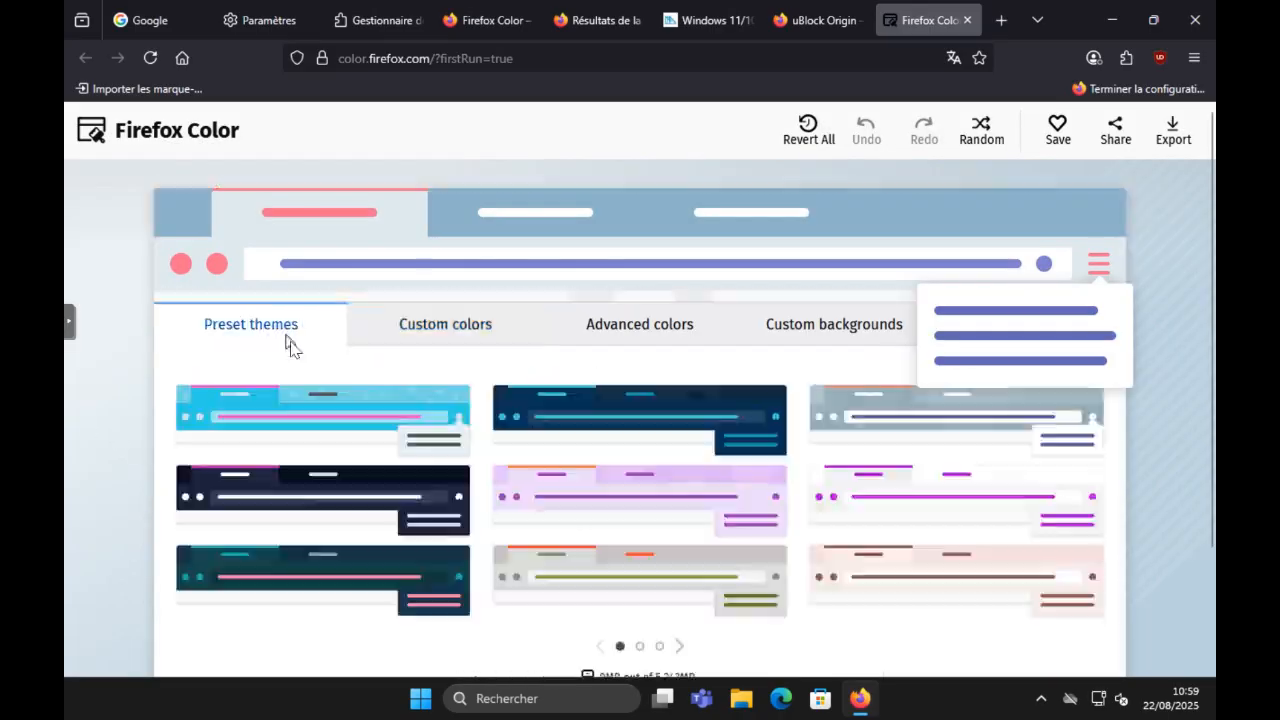
pyautogui.click(362, 490)
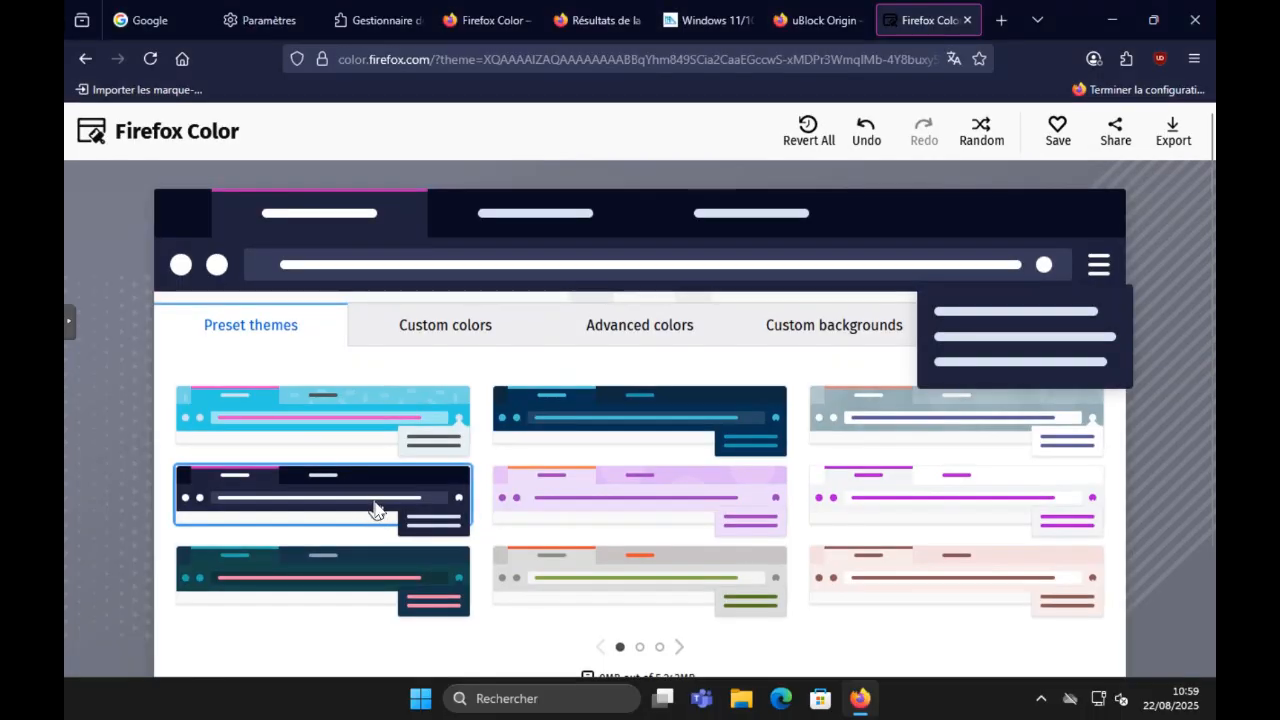
pyautogui.click(595, 578)
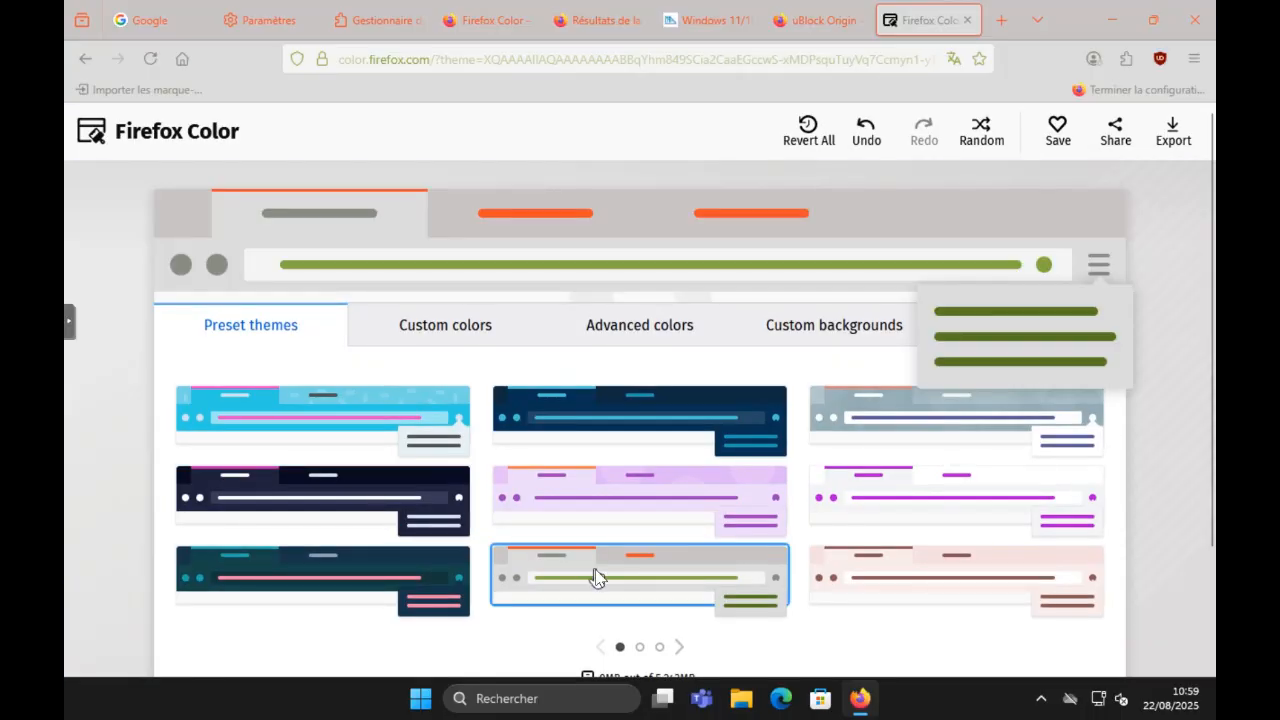
pyautogui.click(632, 517)
pyautogui.click(362, 437)
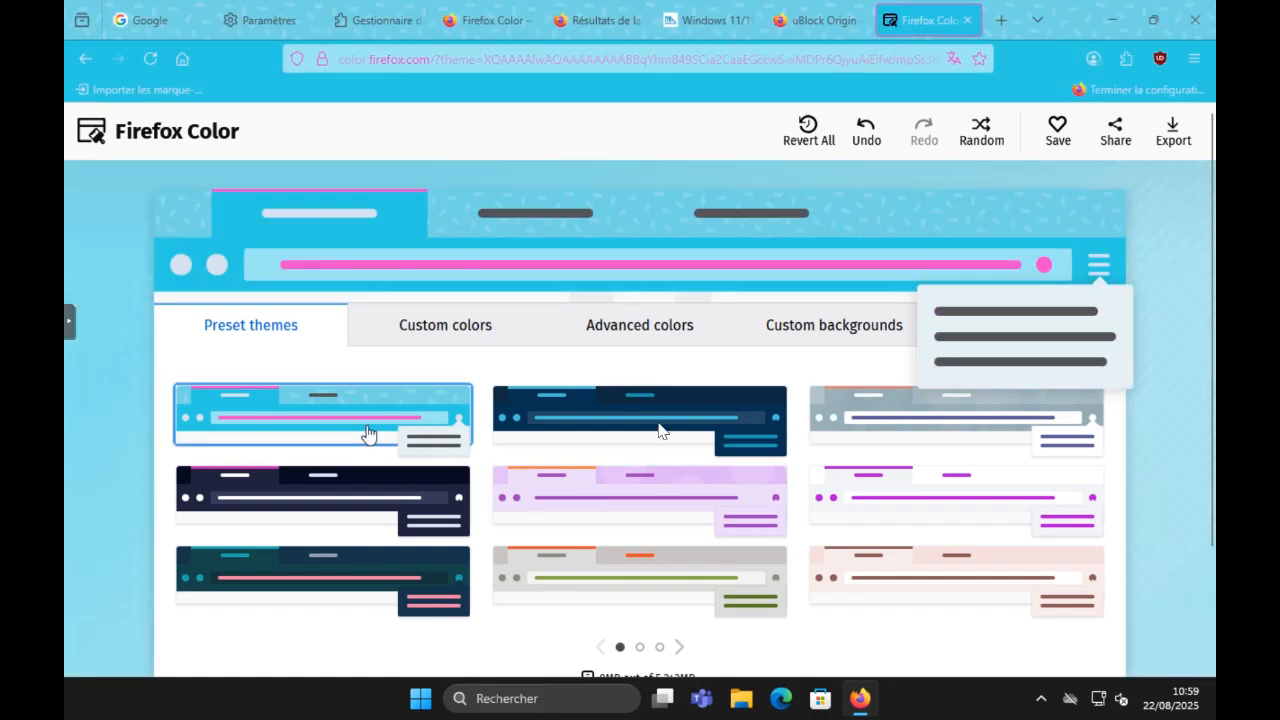
pyautogui.click(660, 430)
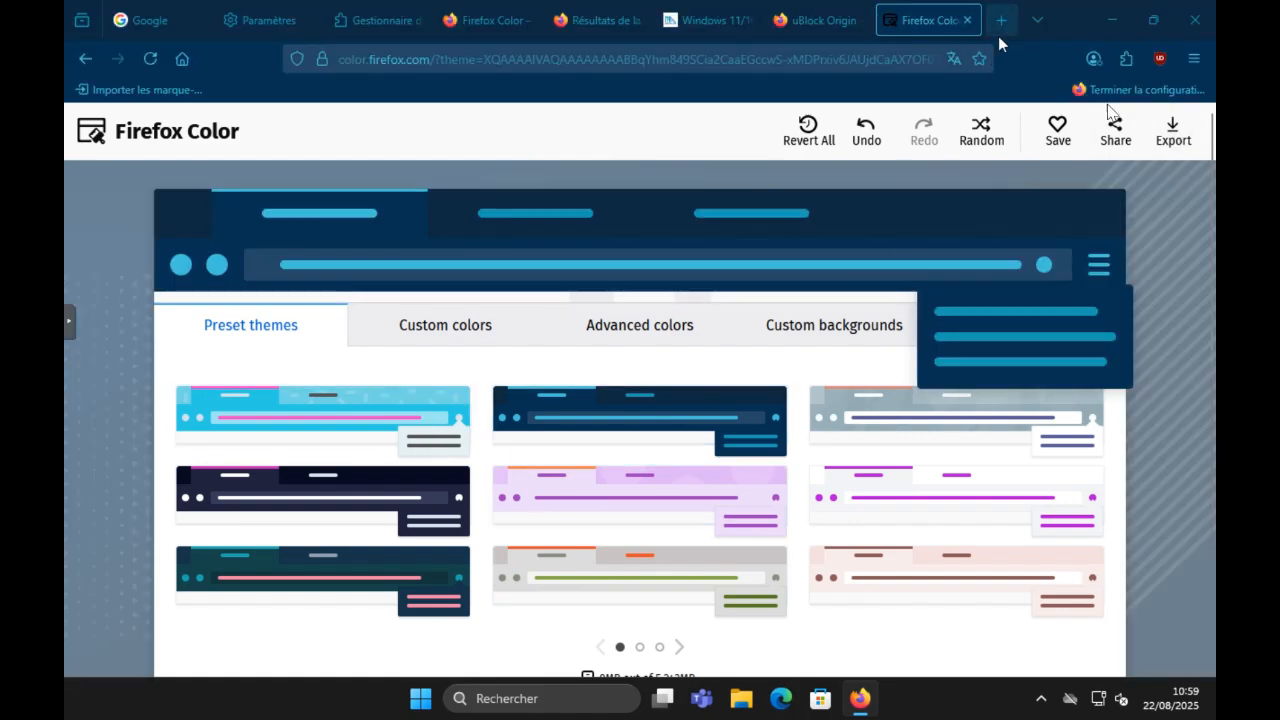
# Step: Export the current theme under the name "Tuto Extension" and download it as theme.xpi
pyautogui.click(1173, 130)
pyautogui.click(656, 432)
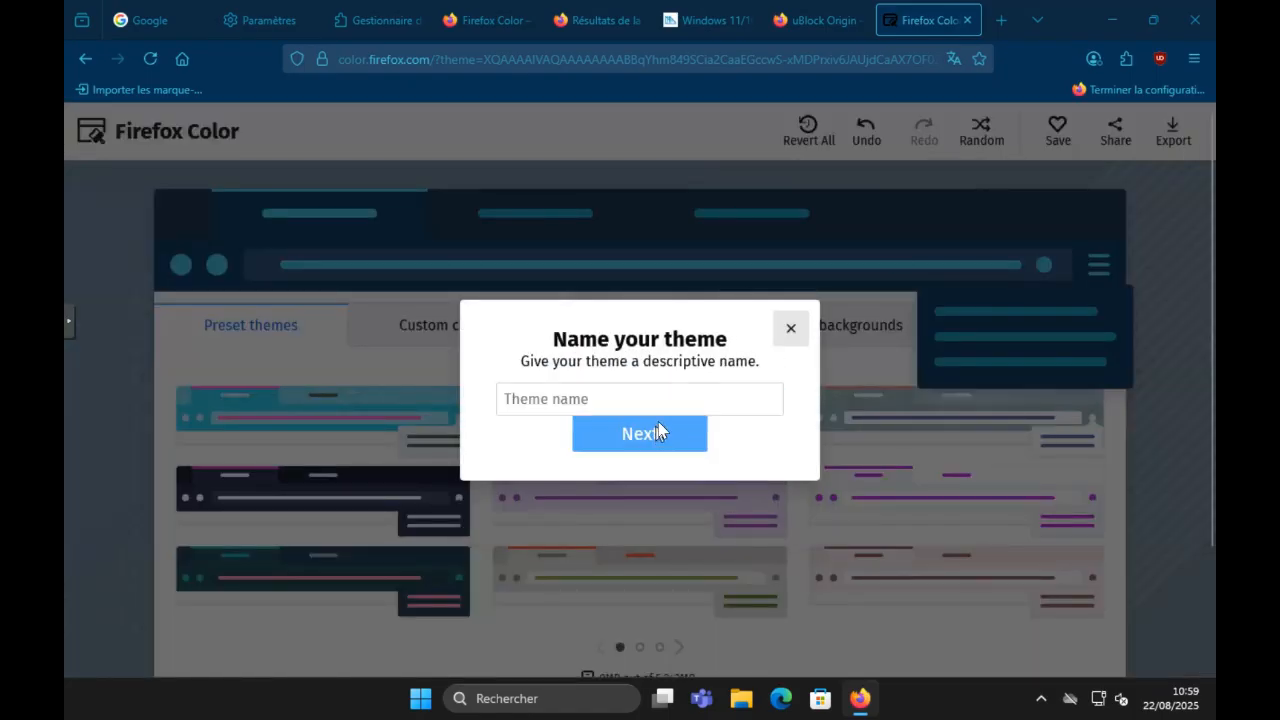
pyautogui.click(661, 401)
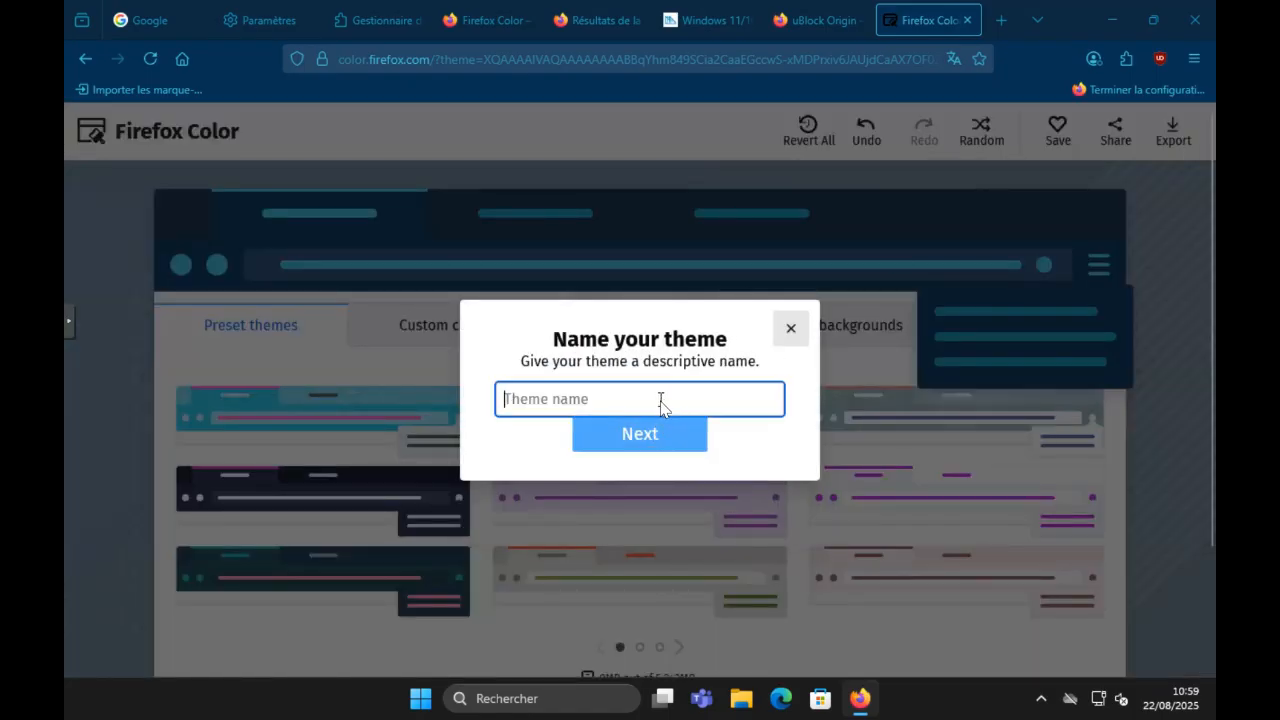
pyautogui.write('Tu')
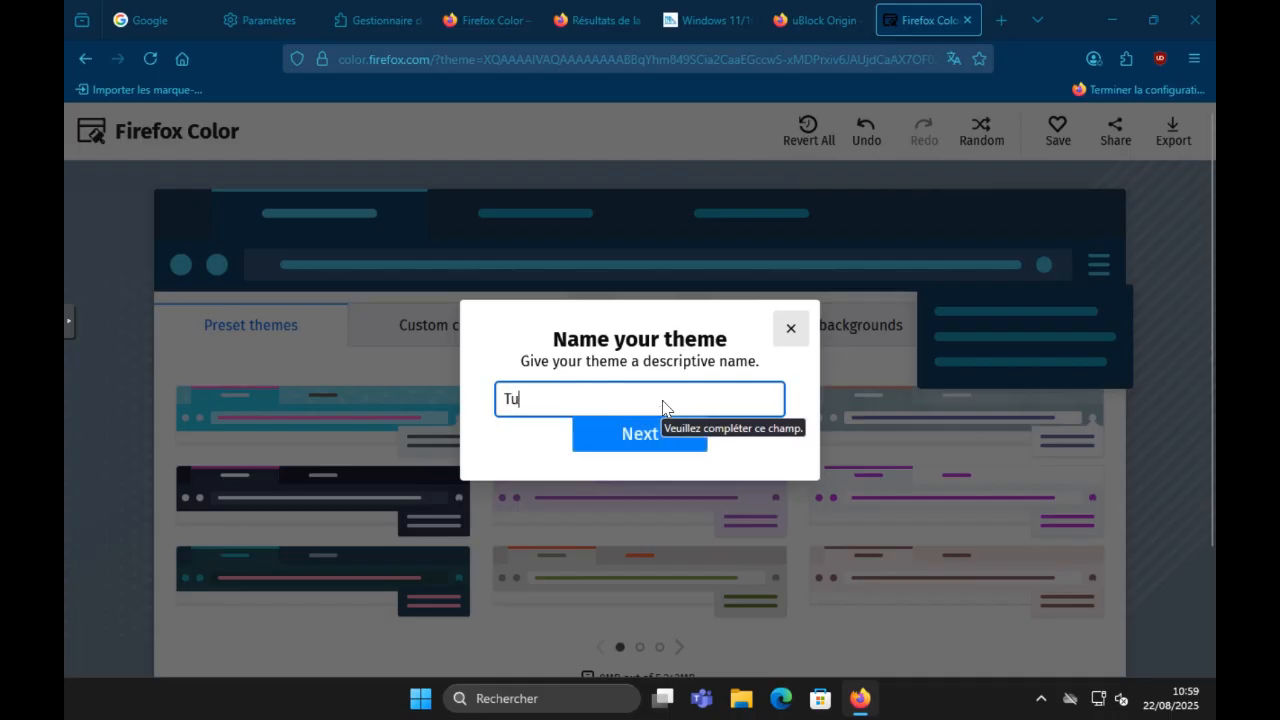
pyautogui.write('to Extension')
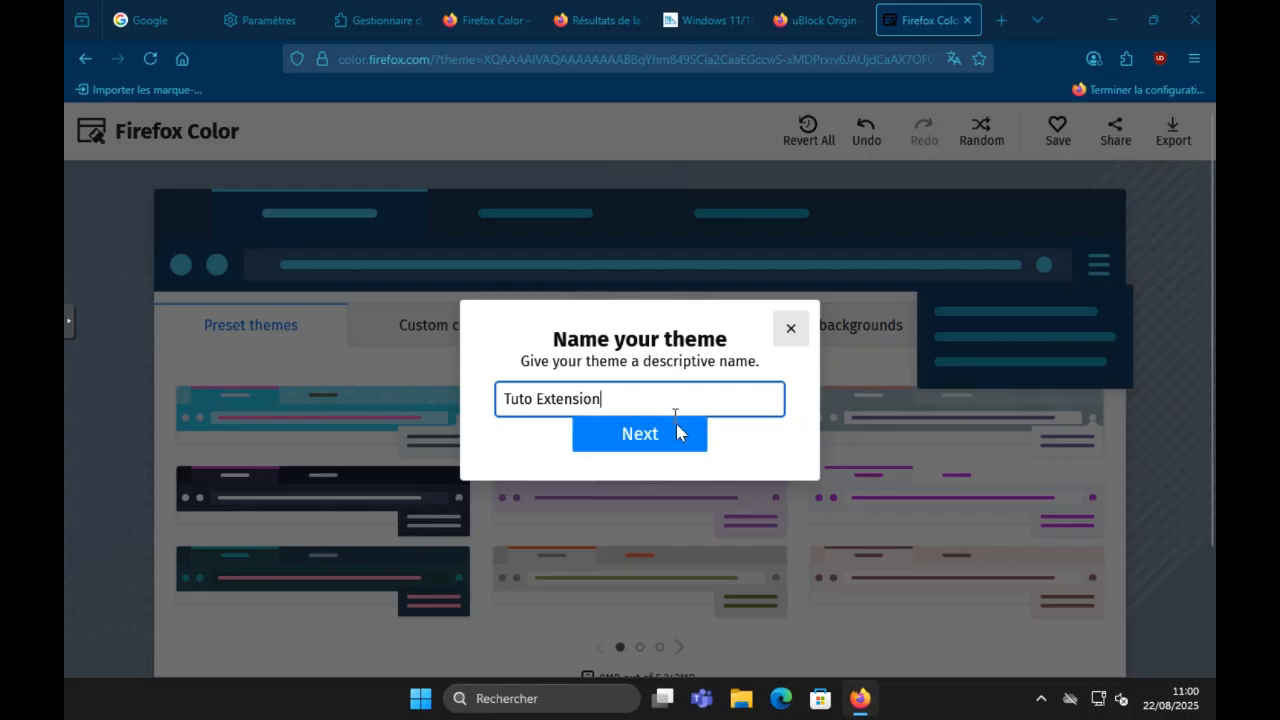
pyautogui.click(676, 431)
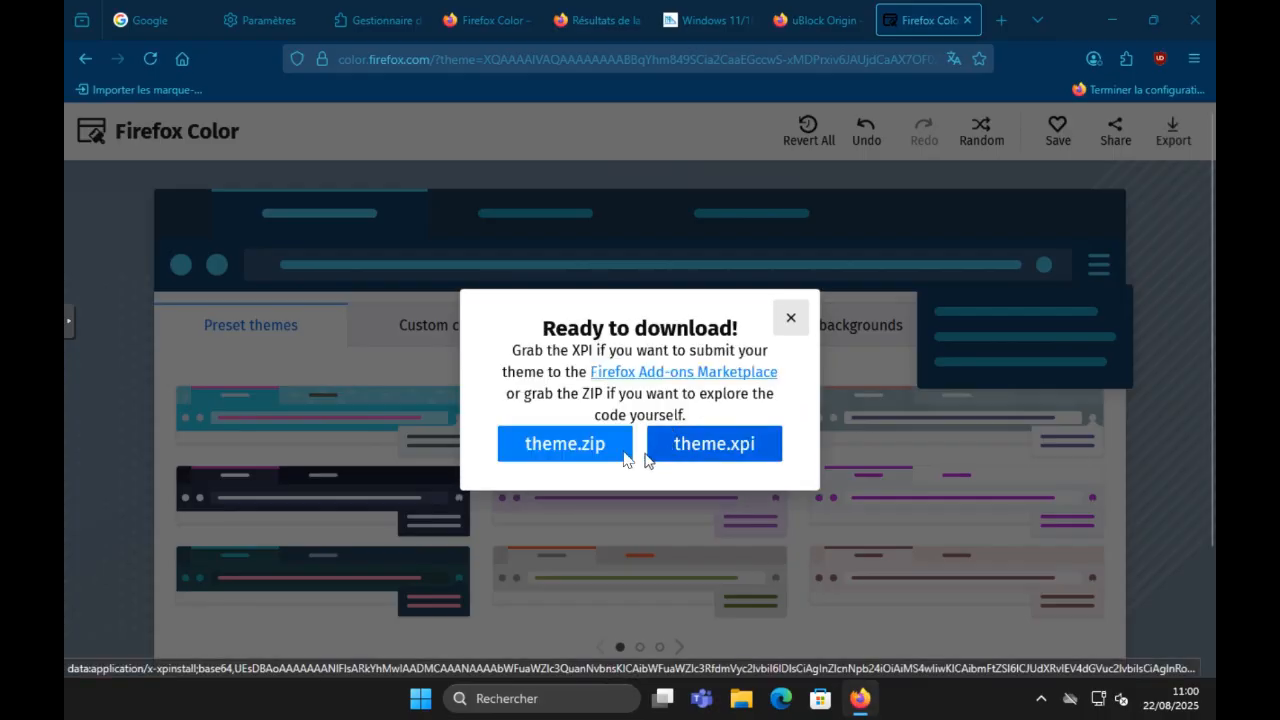
pyautogui.click(697, 450)
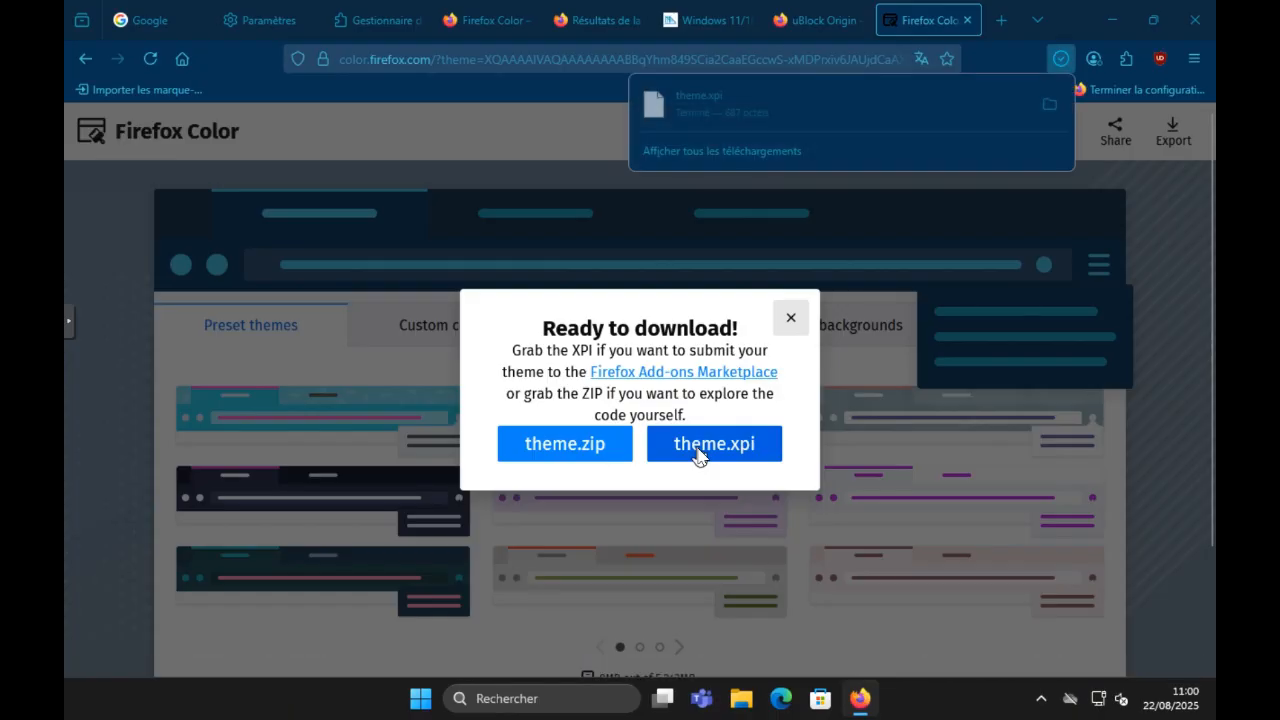
# Step: Return to the theme management page of the add-ons manager
pyautogui.click(797, 25)
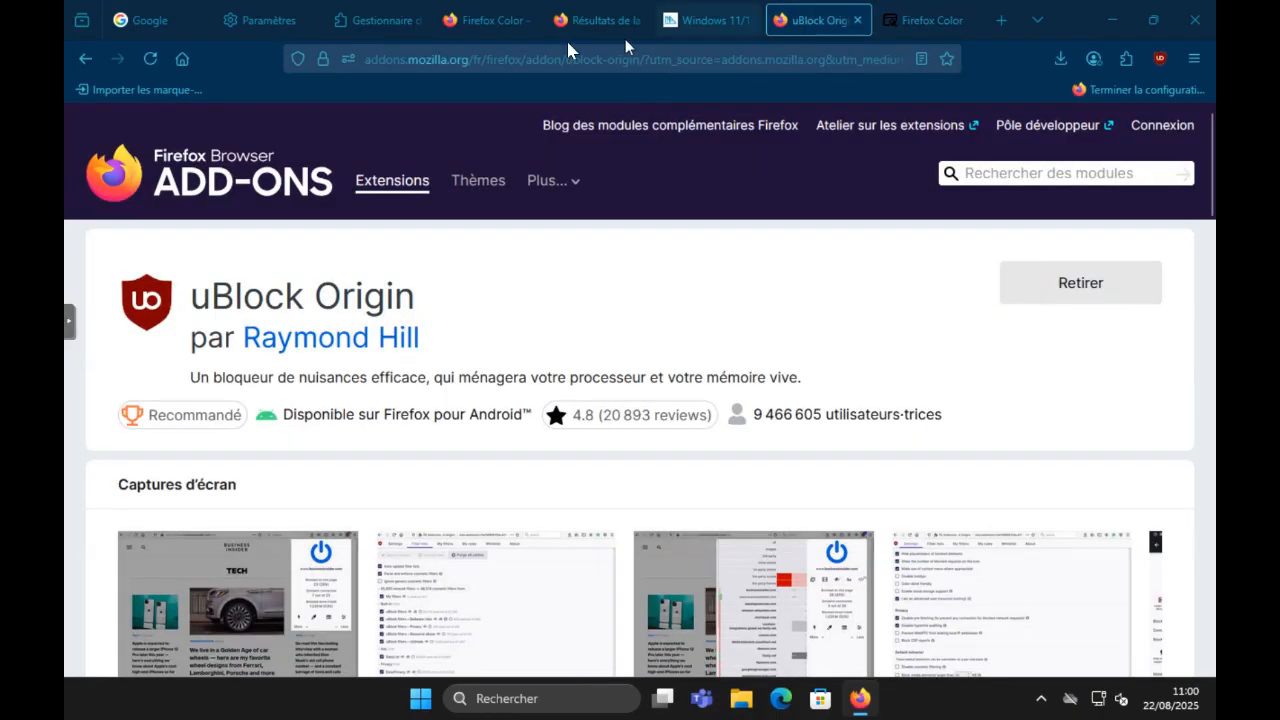
pyautogui.click(480, 20)
pyautogui.click(369, 20)
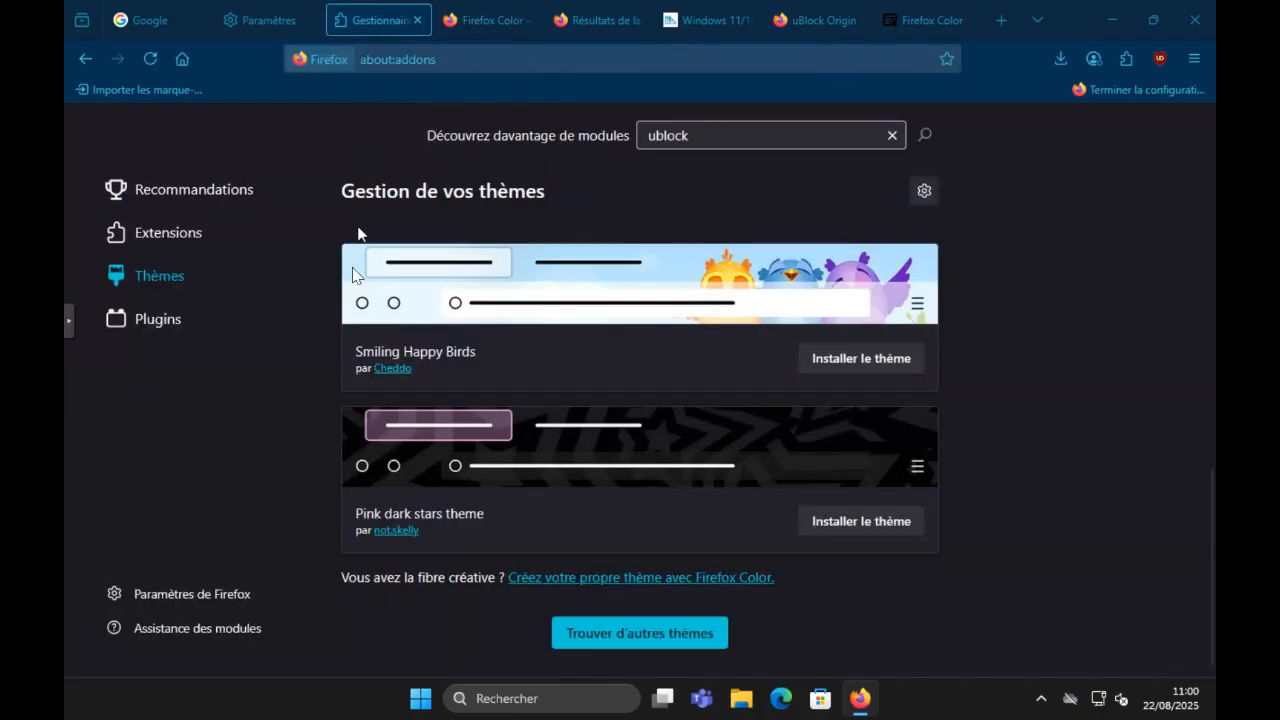
pyautogui.click(923, 192)
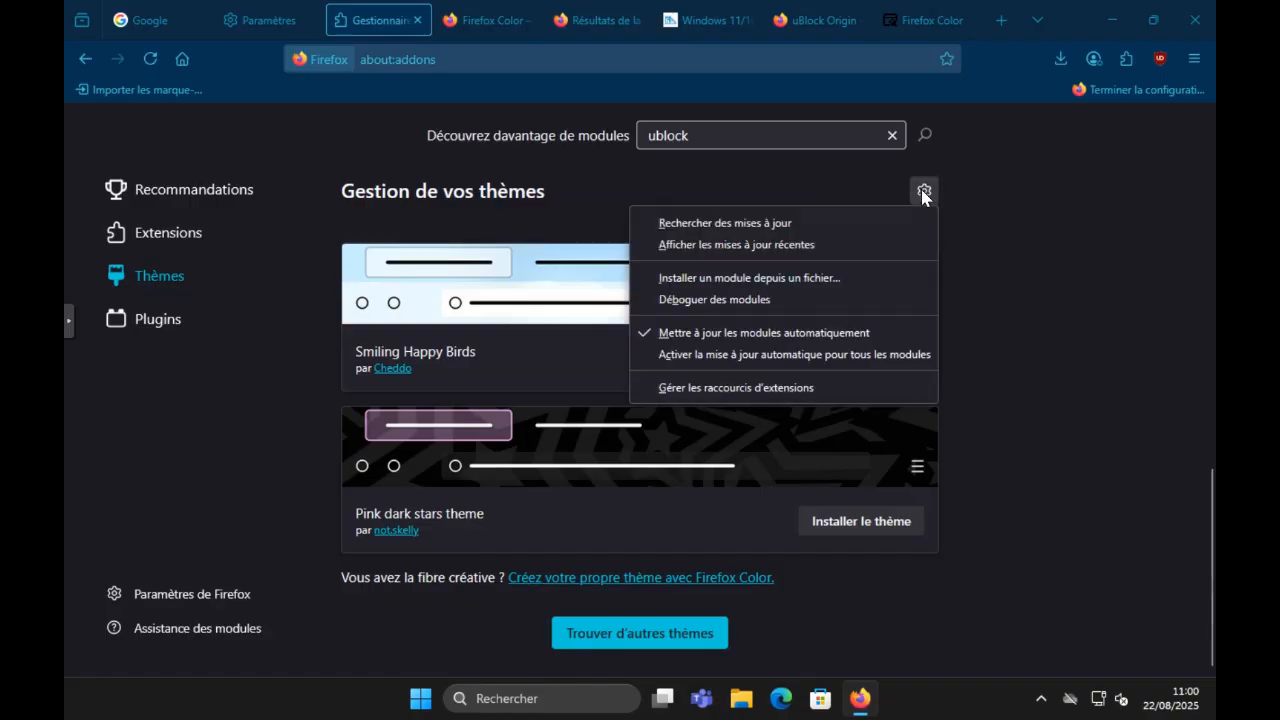
pyautogui.click(845, 277)
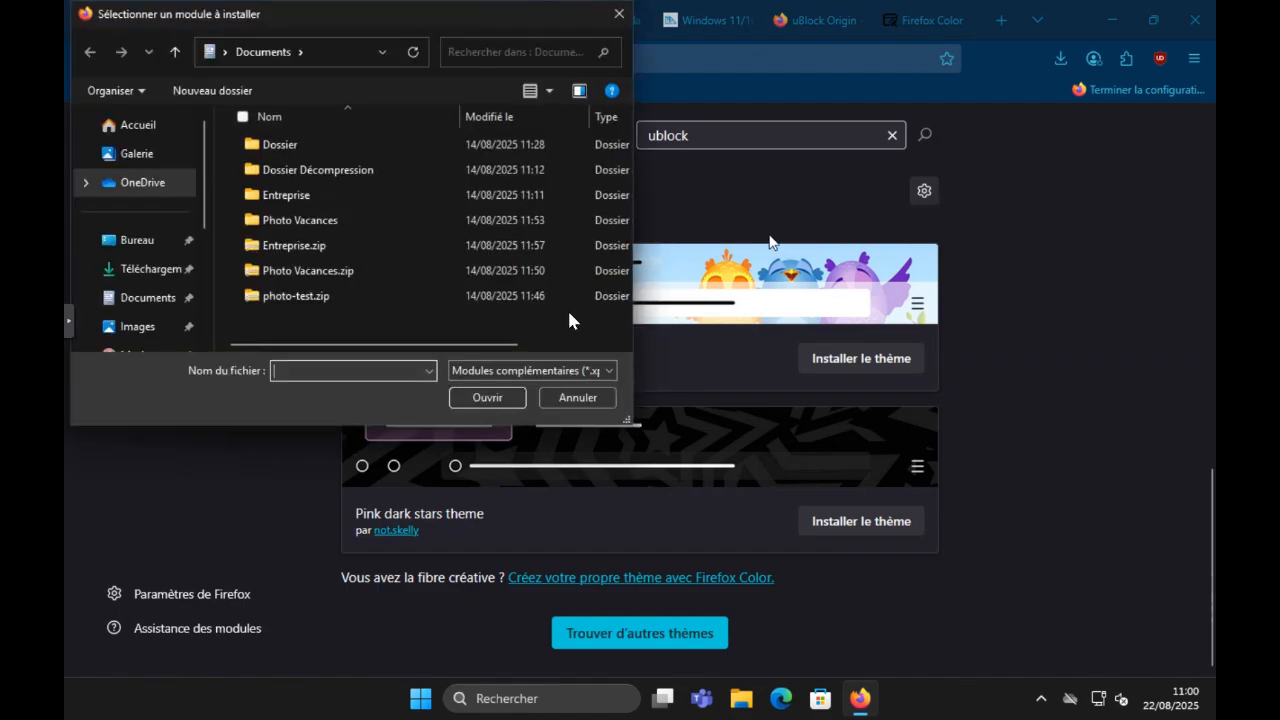
pyautogui.click(578, 397)
# Step: Try to install the exported theme.xpi from the Téléchargements folder as an add-on file, and dismiss the resulting notice
pyautogui.click(923, 192)
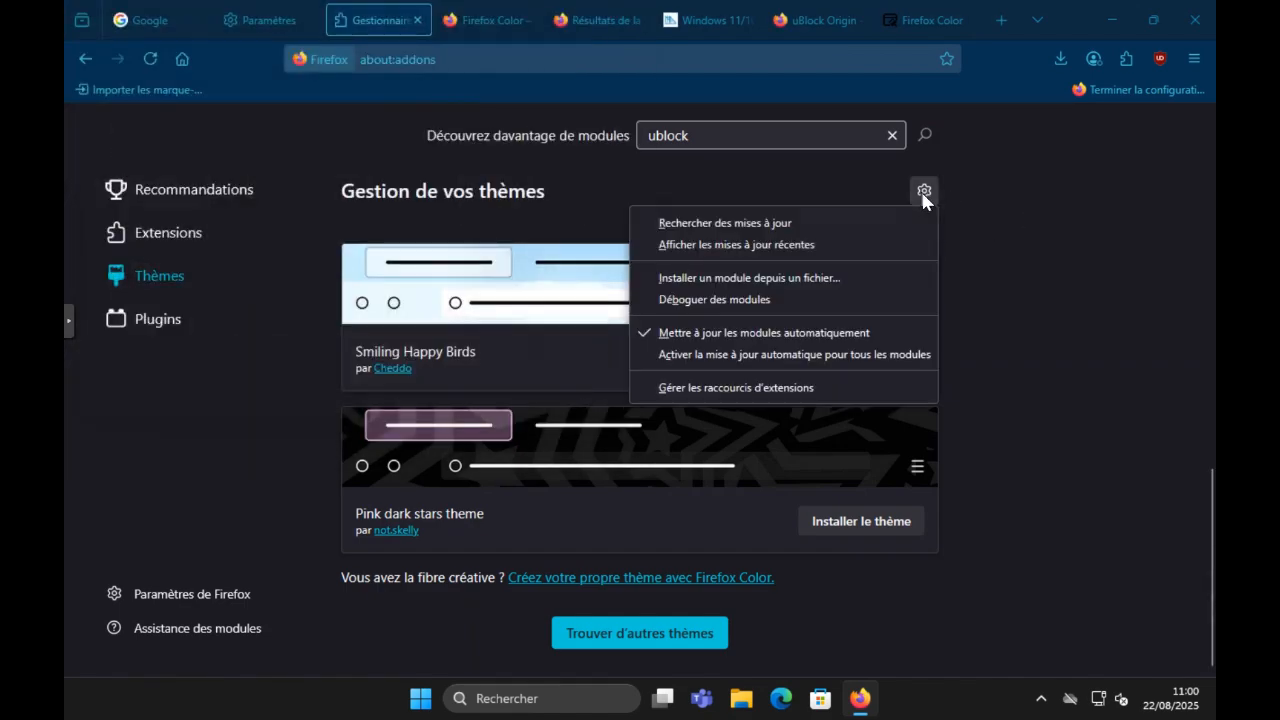
pyautogui.click(812, 280)
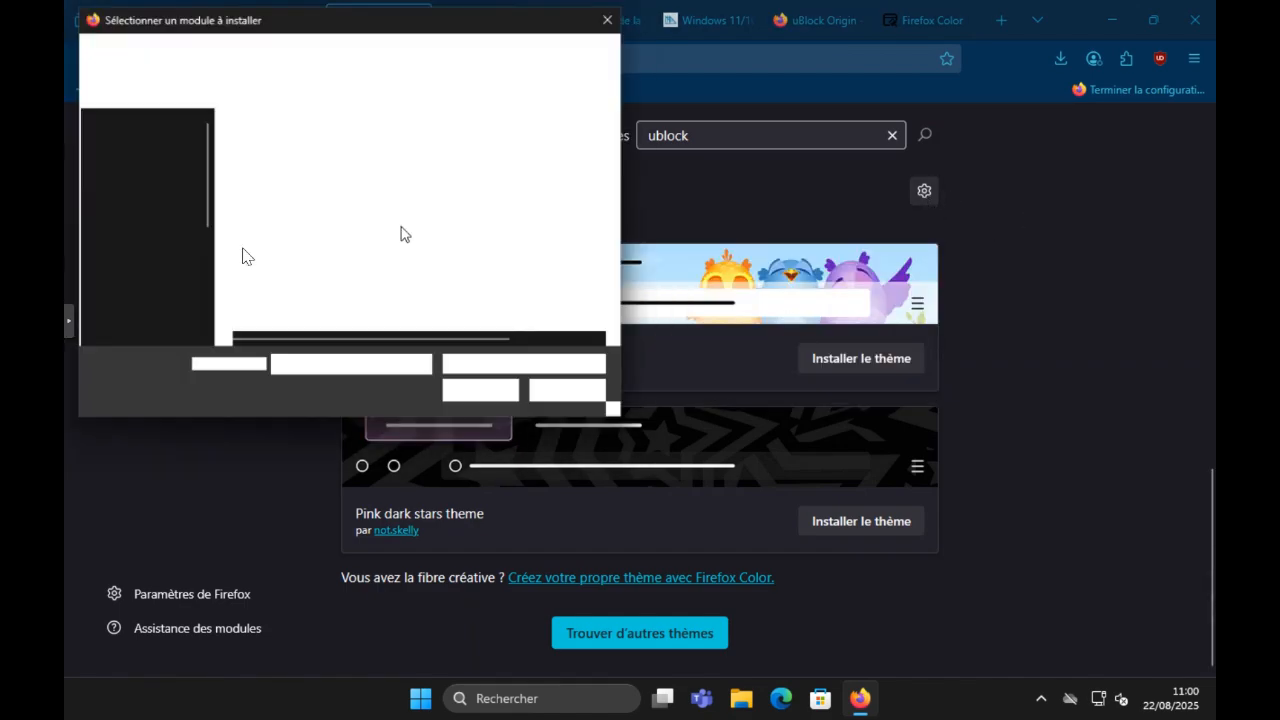
pyautogui.click(150, 269)
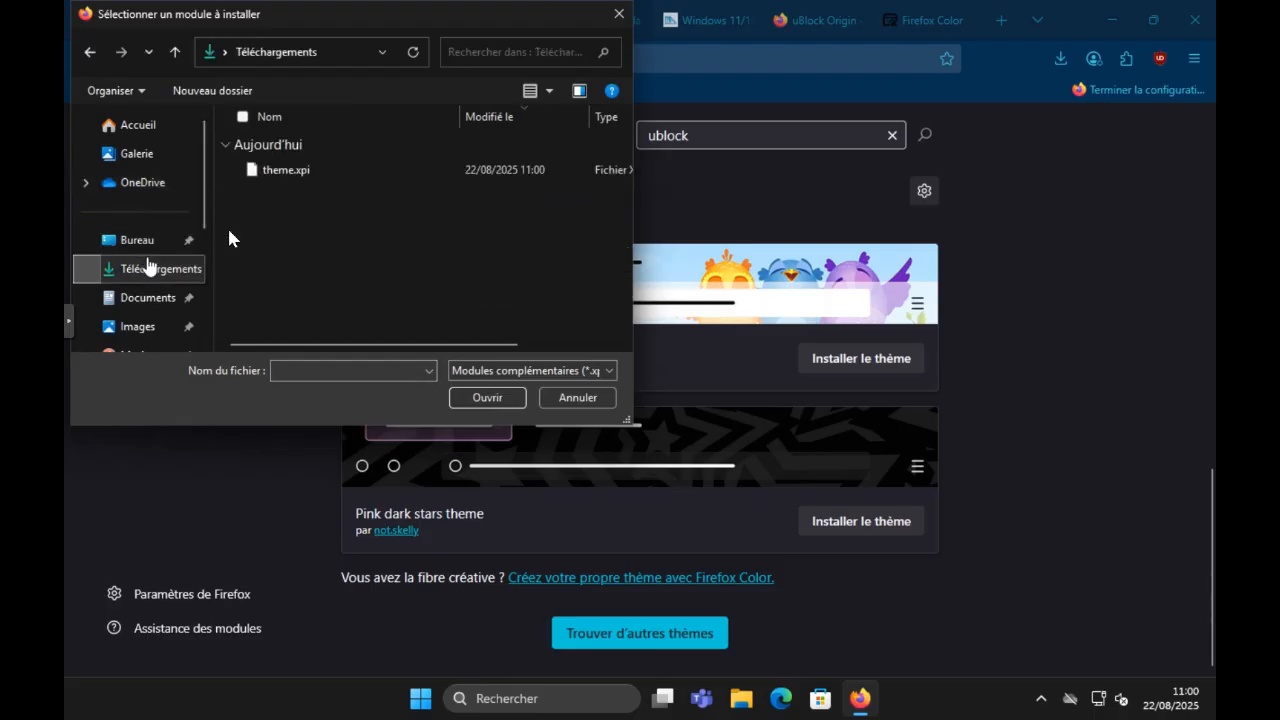
pyautogui.doubleClick(316, 171)
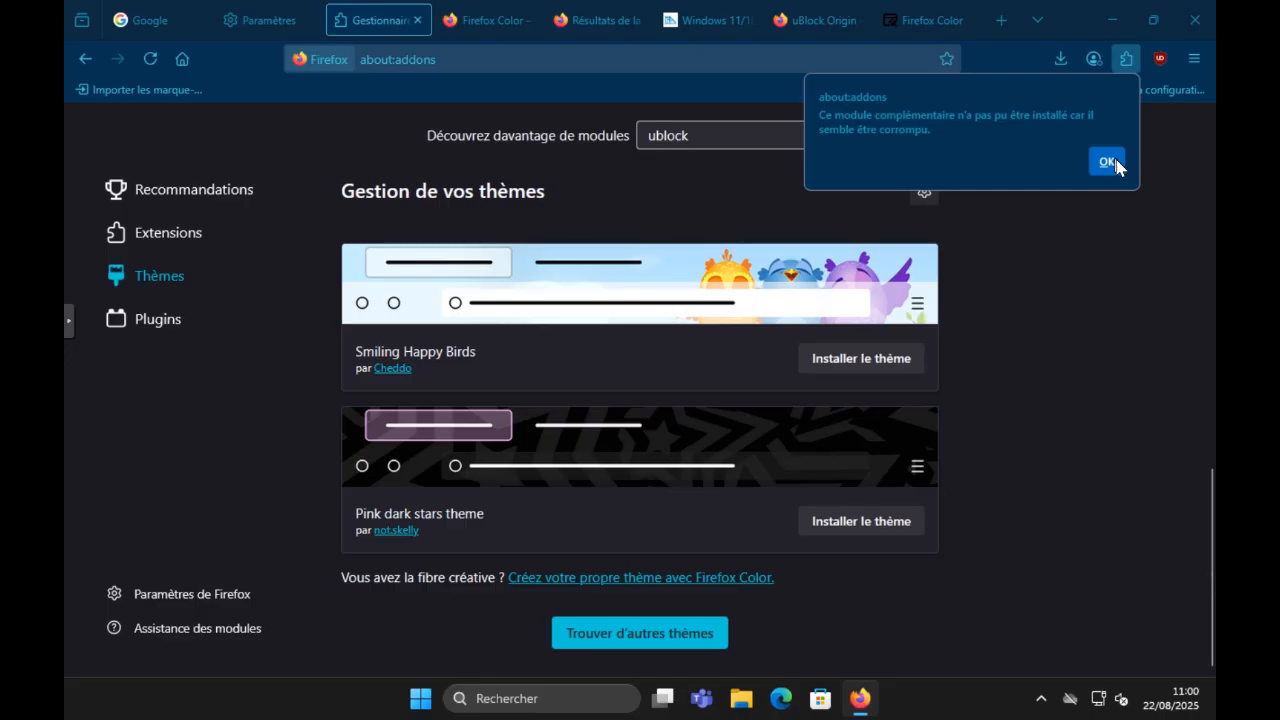
pyautogui.click(1107, 162)
# Step: Close the Firefox Color theme editor page and the uBlock Origin add-on page
pyautogui.click(1125, 66)
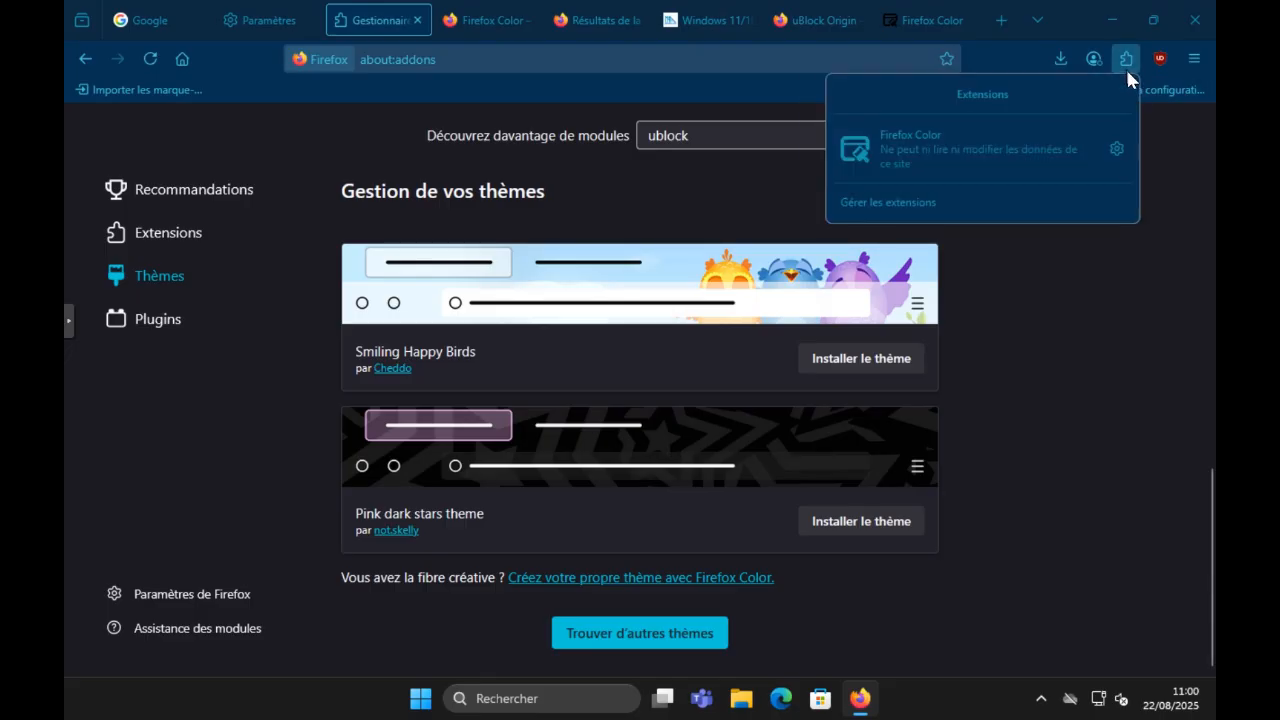
pyautogui.click(959, 18)
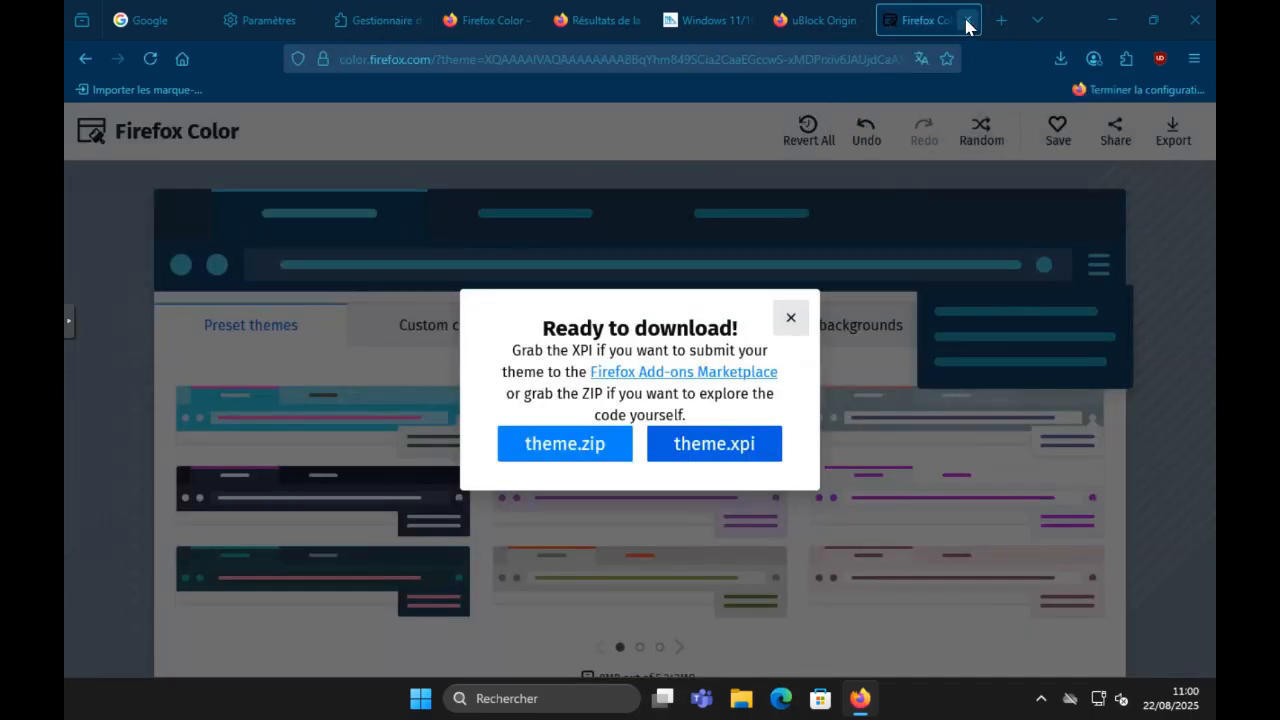
pyautogui.click(967, 21)
pyautogui.click(829, 19)
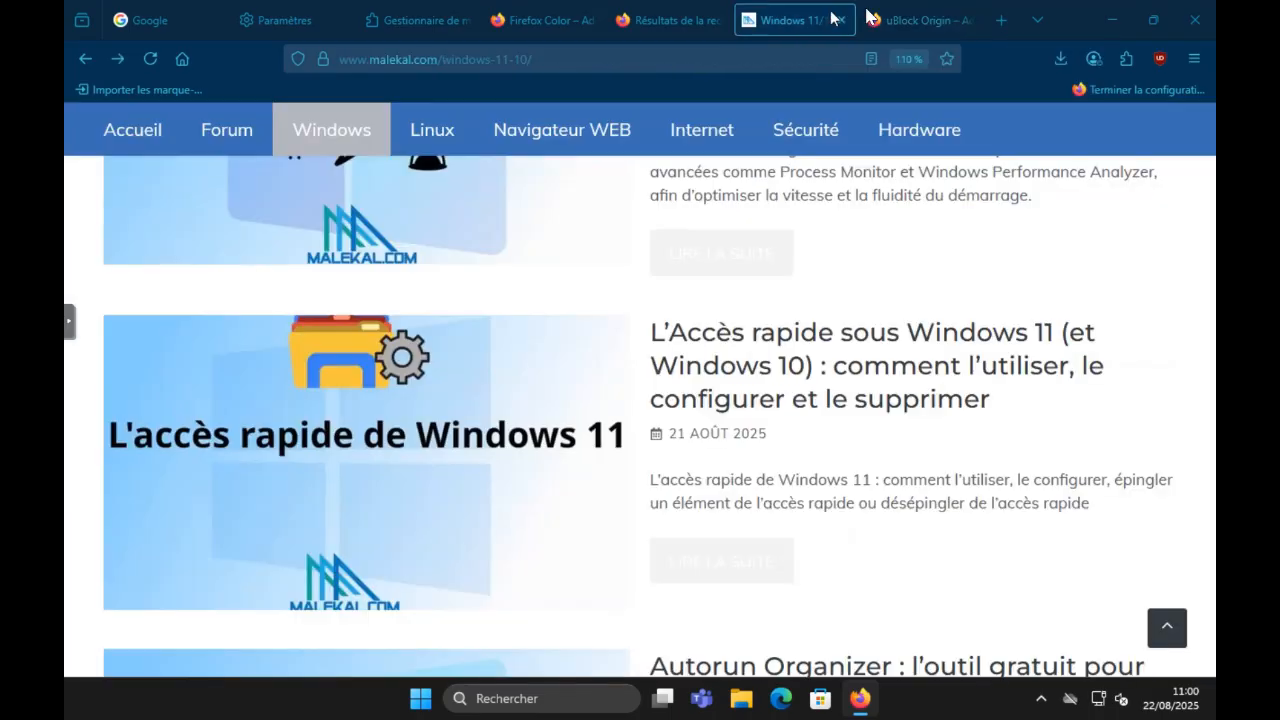
pyautogui.click(892, 20)
pyautogui.click(968, 20)
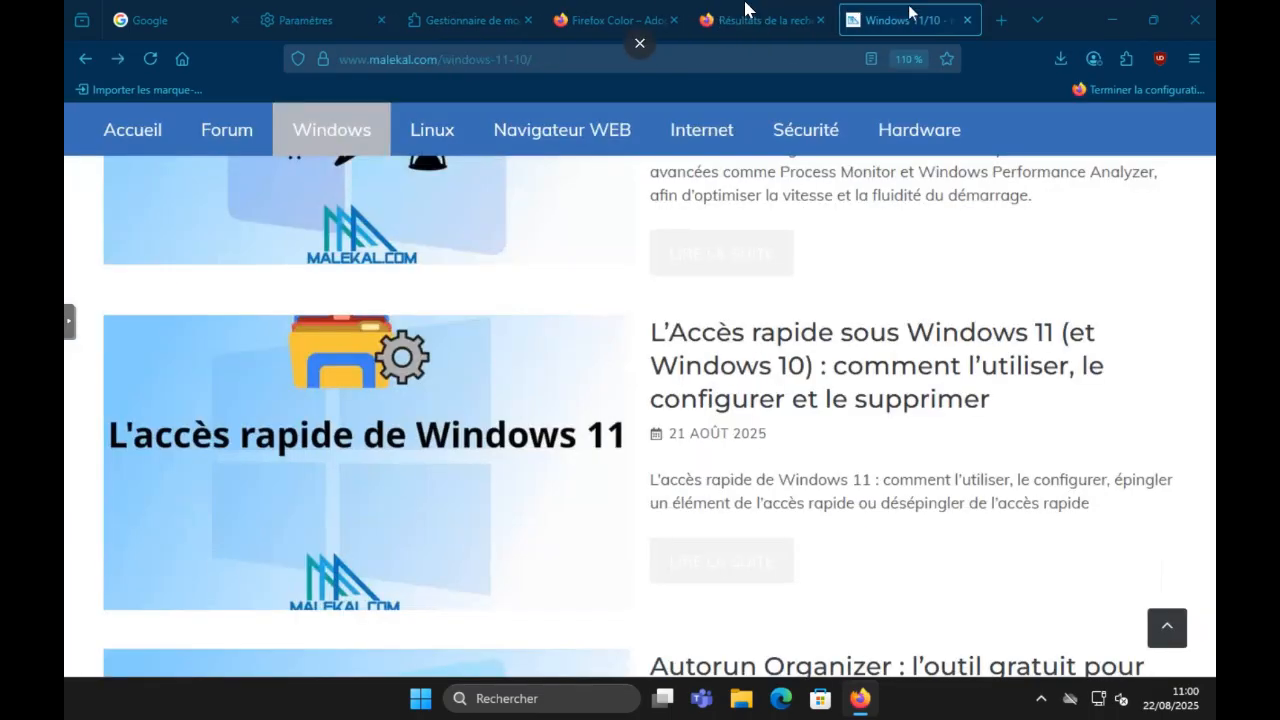
# Step: Activate the Clair theme in the add-ons manager and deactivate it again to return to Thème système — auto
pyautogui.click(746, 18)
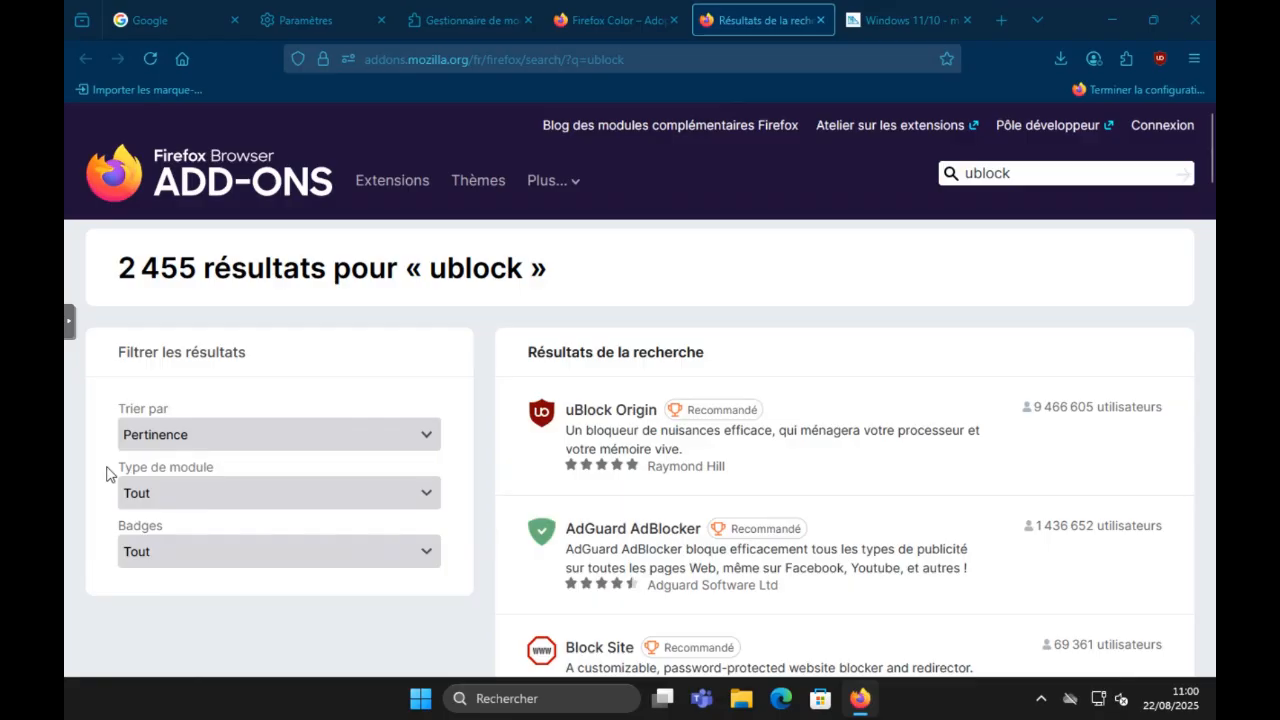
pyautogui.click(465, 20)
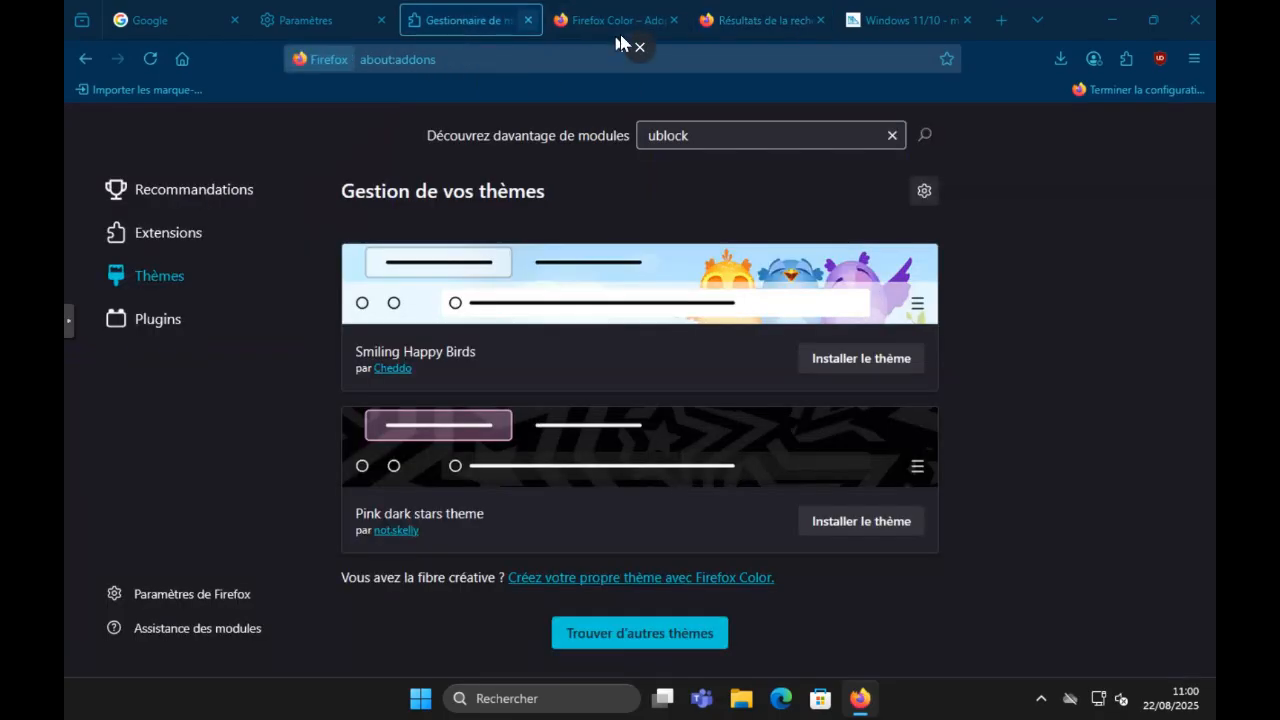
pyautogui.scroll(10, 741, 365)
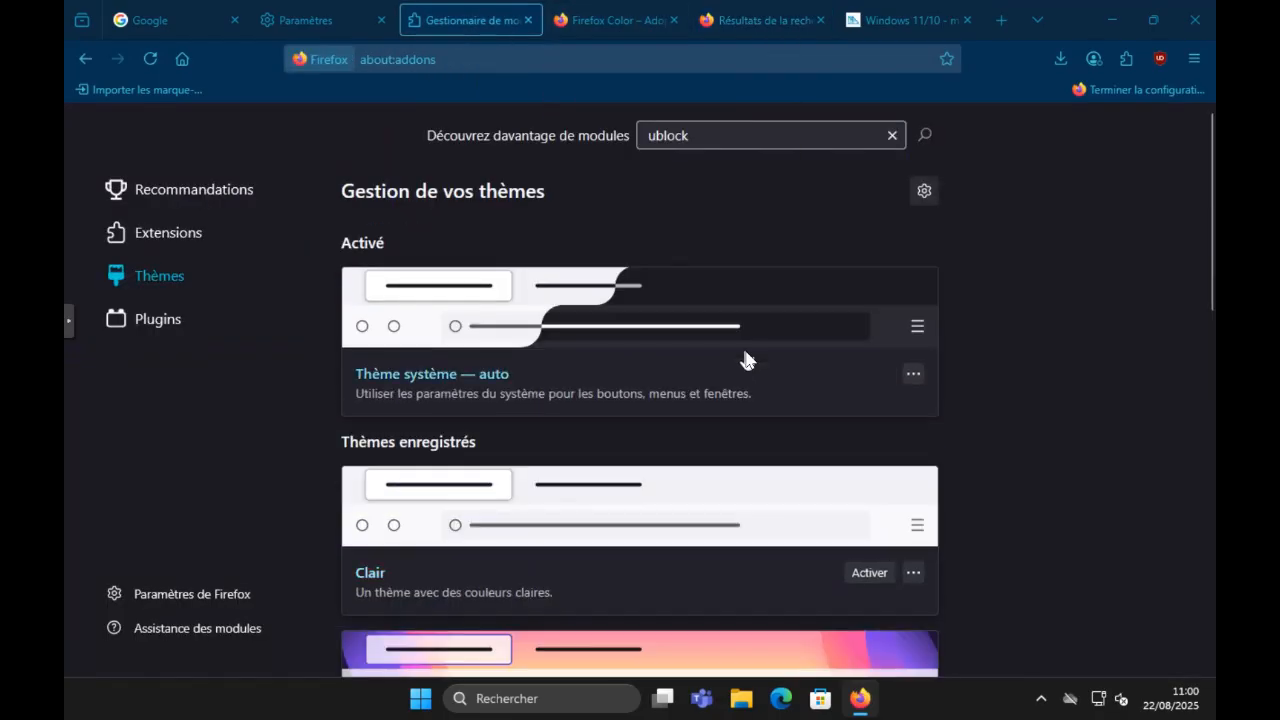
pyautogui.click(872, 575)
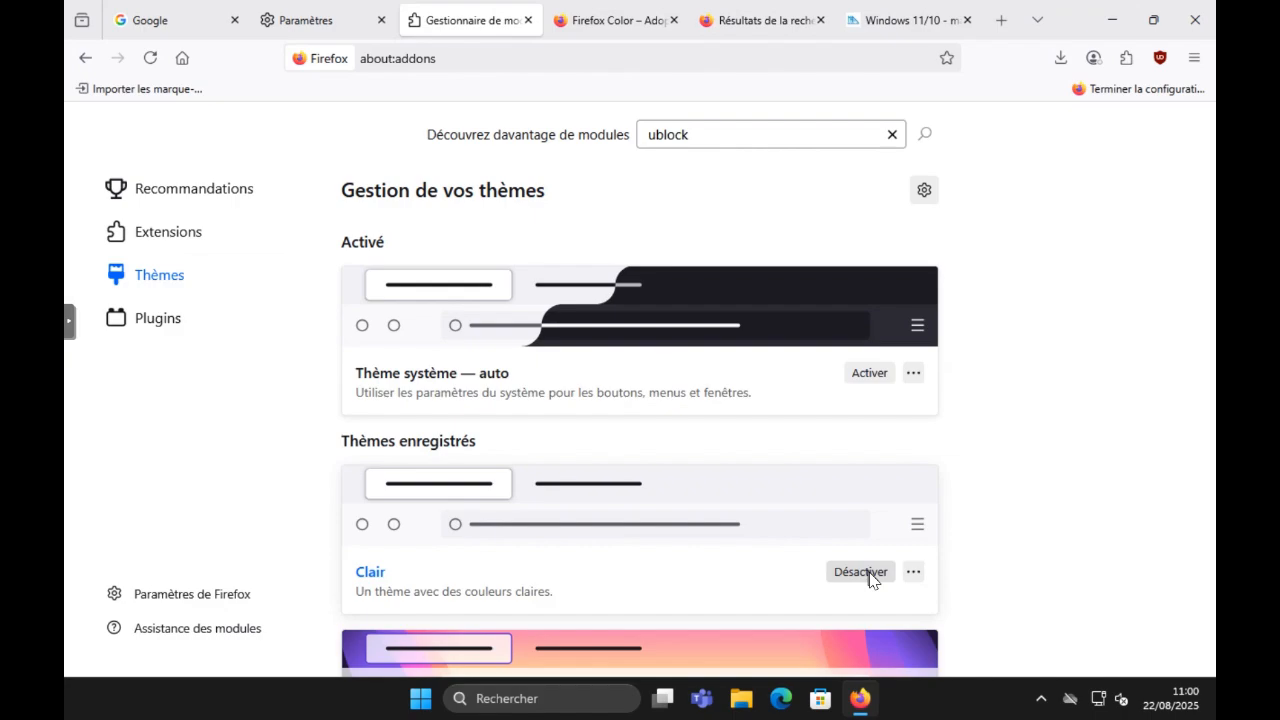
pyautogui.click(866, 574)
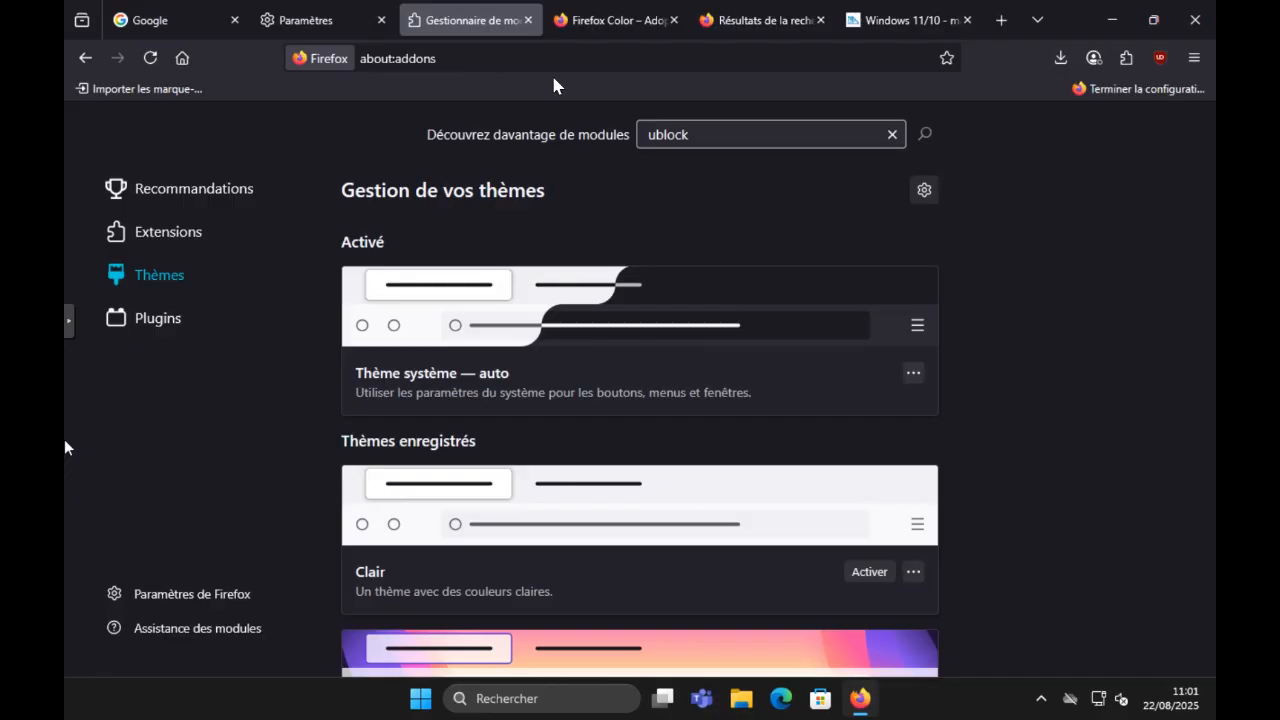
# Step: View the Firefox Color add-on page and open the uBlock Origin blocking panel for that site
pyautogui.click(603, 28)
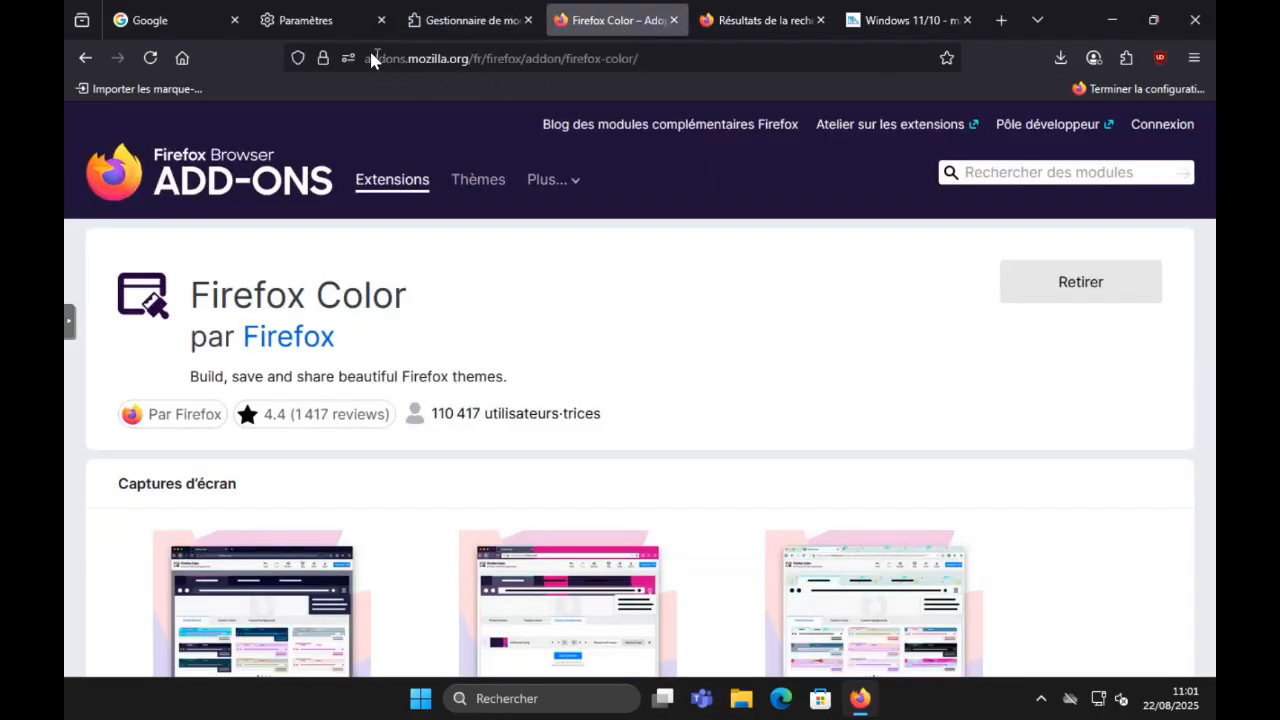
pyautogui.click(411, 59)
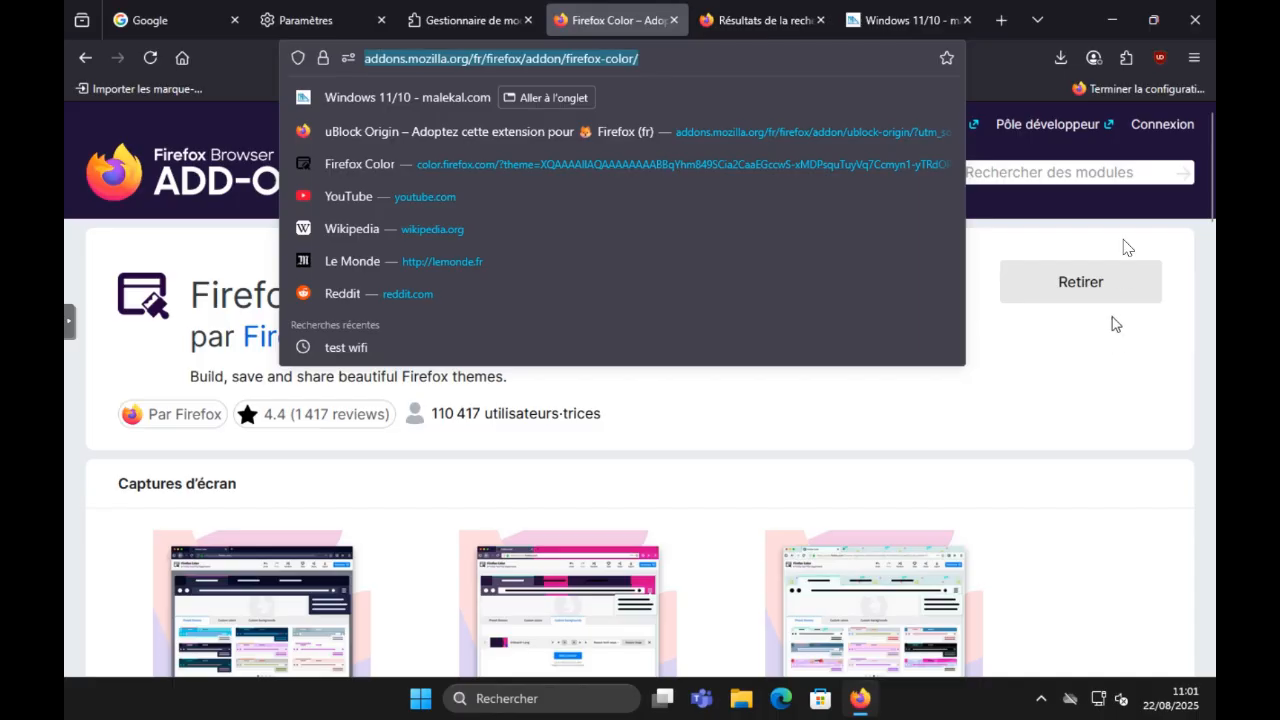
pyautogui.click(1166, 66)
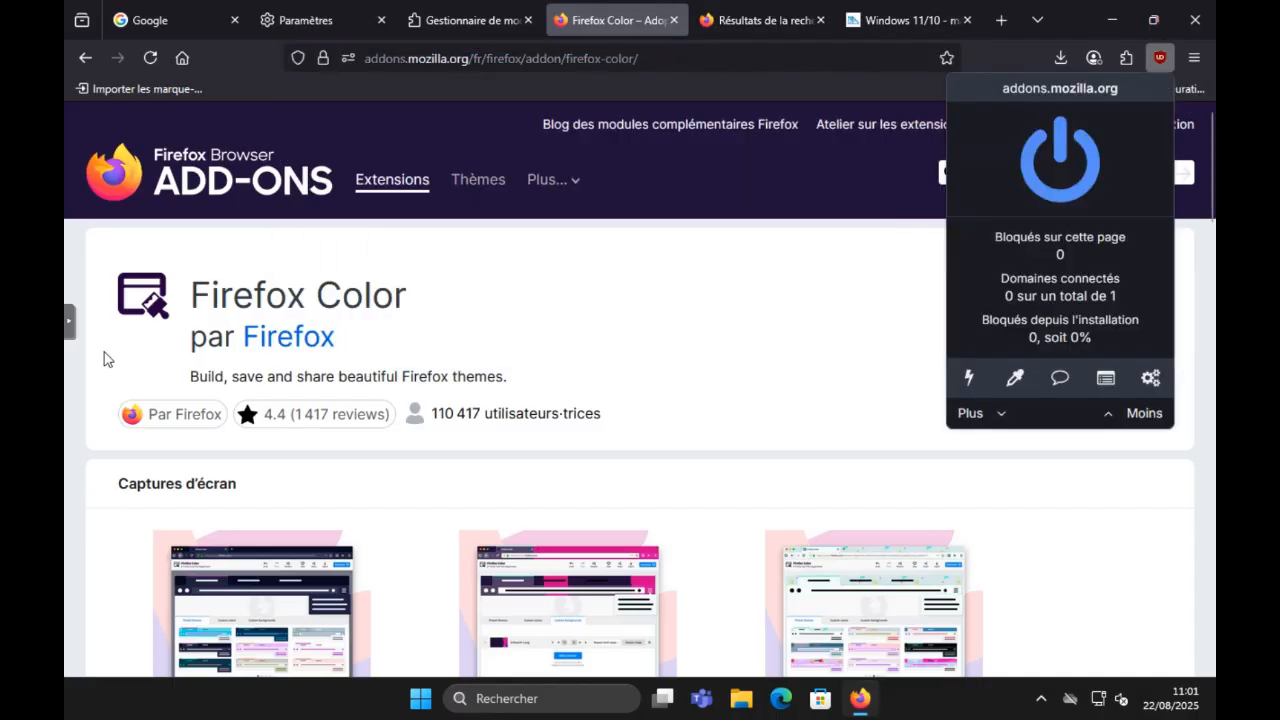